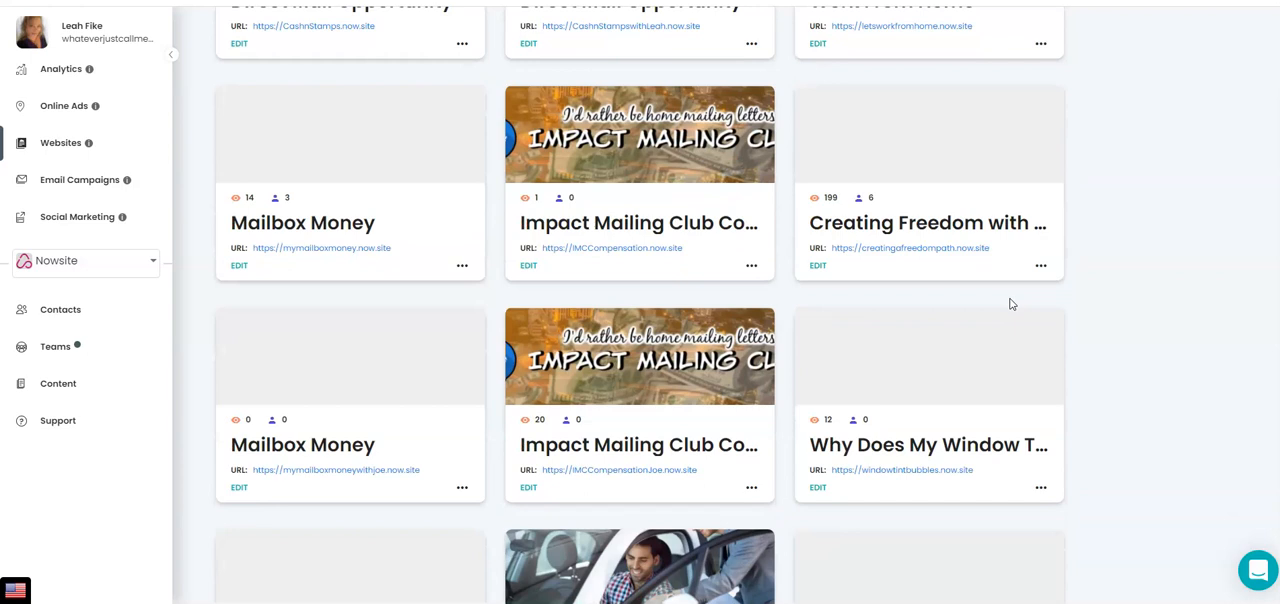
# Look through the list of existing websites in the Nowsite account
pyautogui.scroll(-6, 1010, 304)
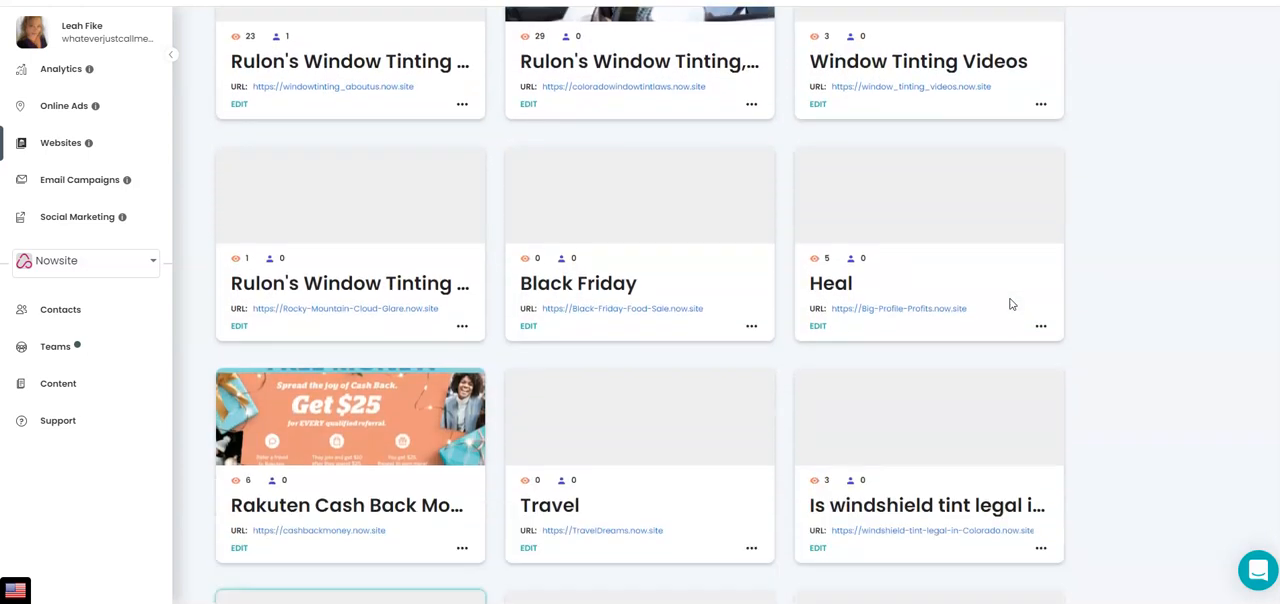
pyautogui.scroll(-4, 1010, 304)
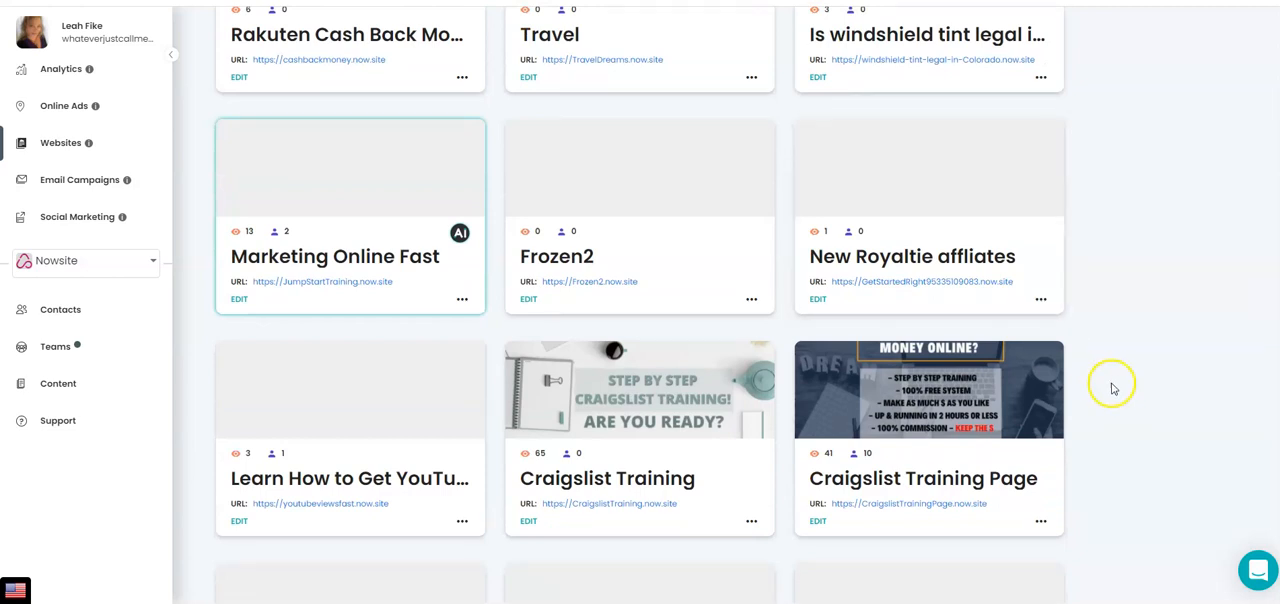
pyautogui.scroll(-5, 1124, 400)
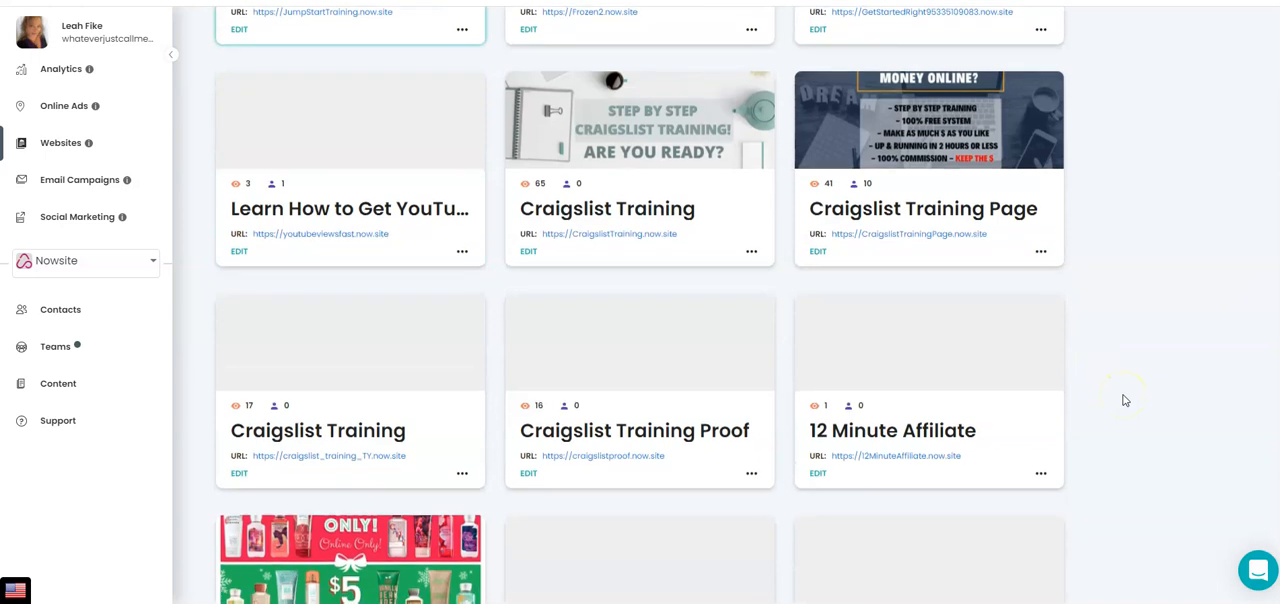
pyautogui.scroll(-5, 1124, 400)
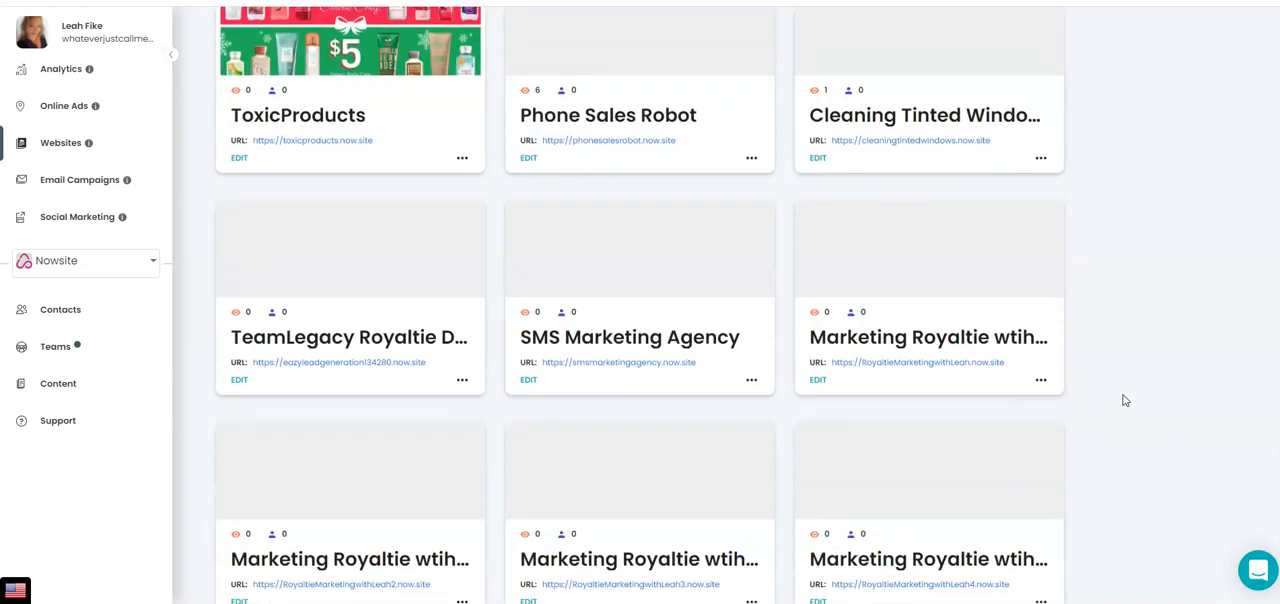
pyautogui.scroll(-3, 1124, 400)
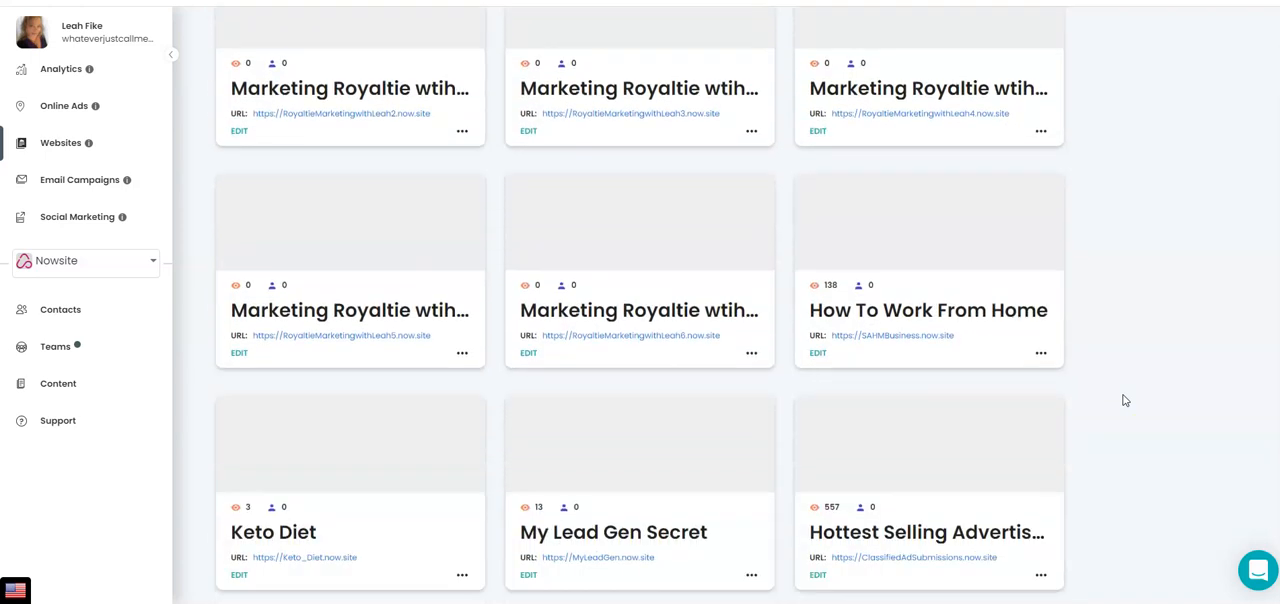
pyautogui.scroll(-3, 1124, 400)
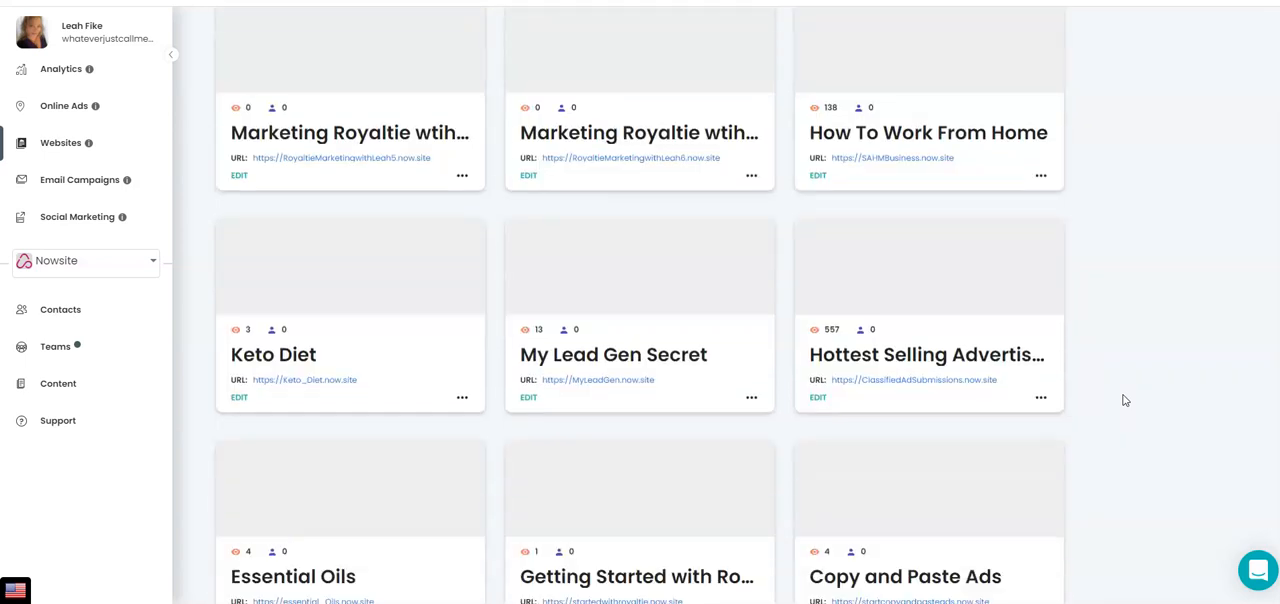
pyautogui.scroll(-1, 1124, 400)
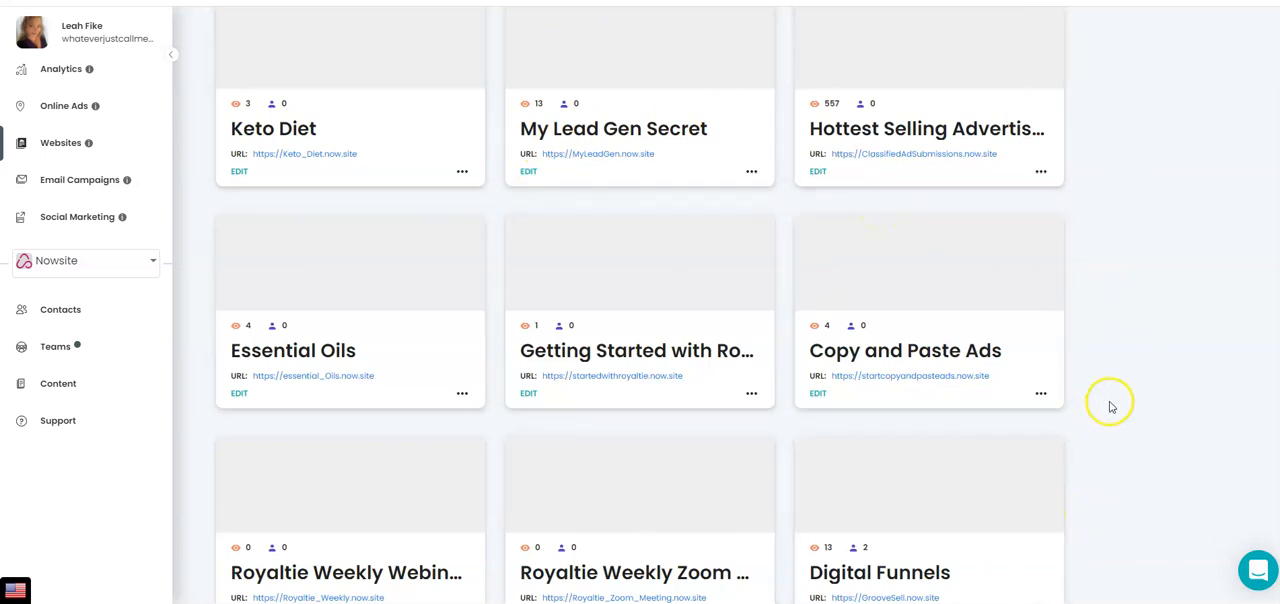
pyautogui.scroll(-4, 1121, 398)
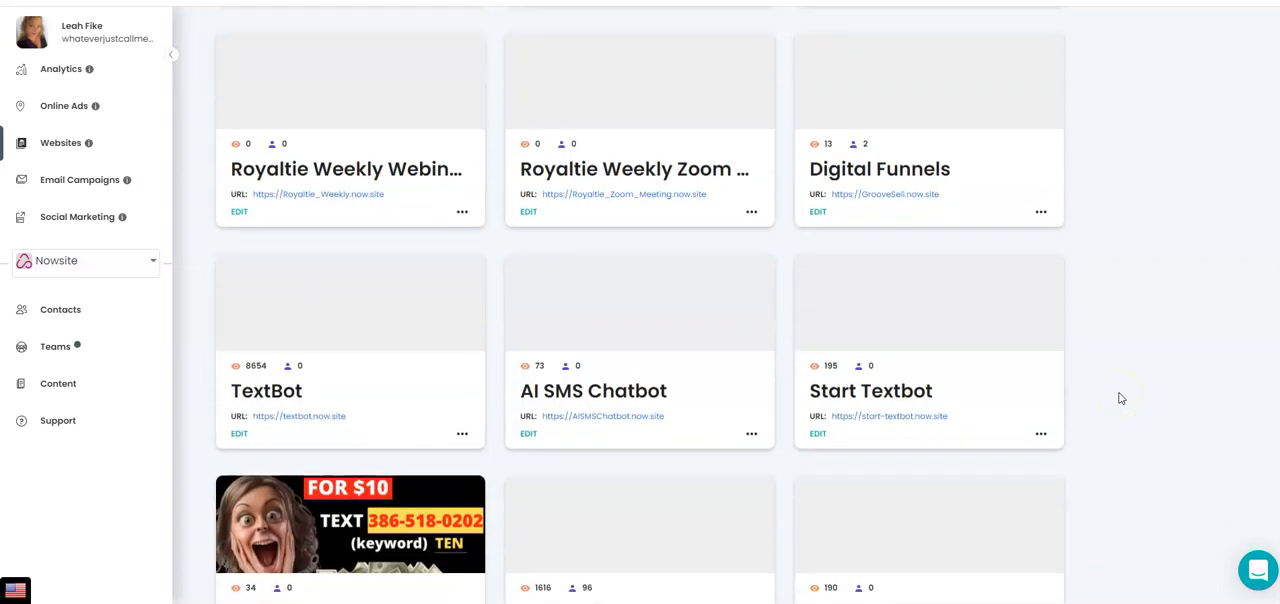
pyautogui.scroll(-2, 1121, 398)
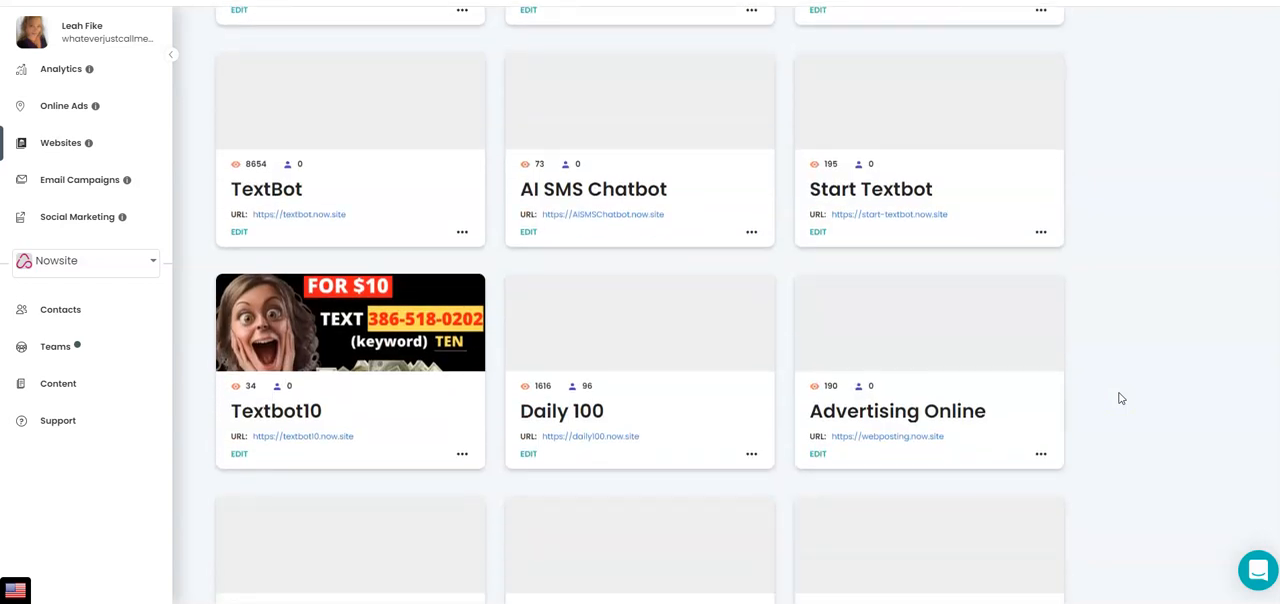
# Switch to Facebook and open the managed marketing page categorized as E-commerce Website
pyautogui.click(15, 588)
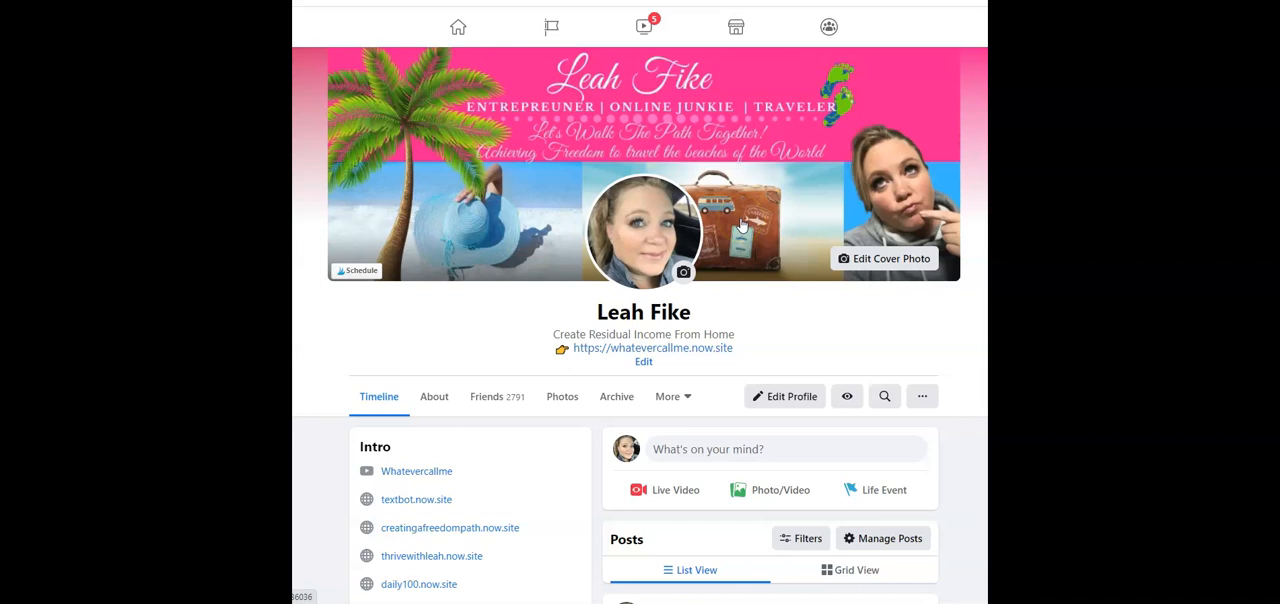
pyautogui.scroll(-2, 731, 223)
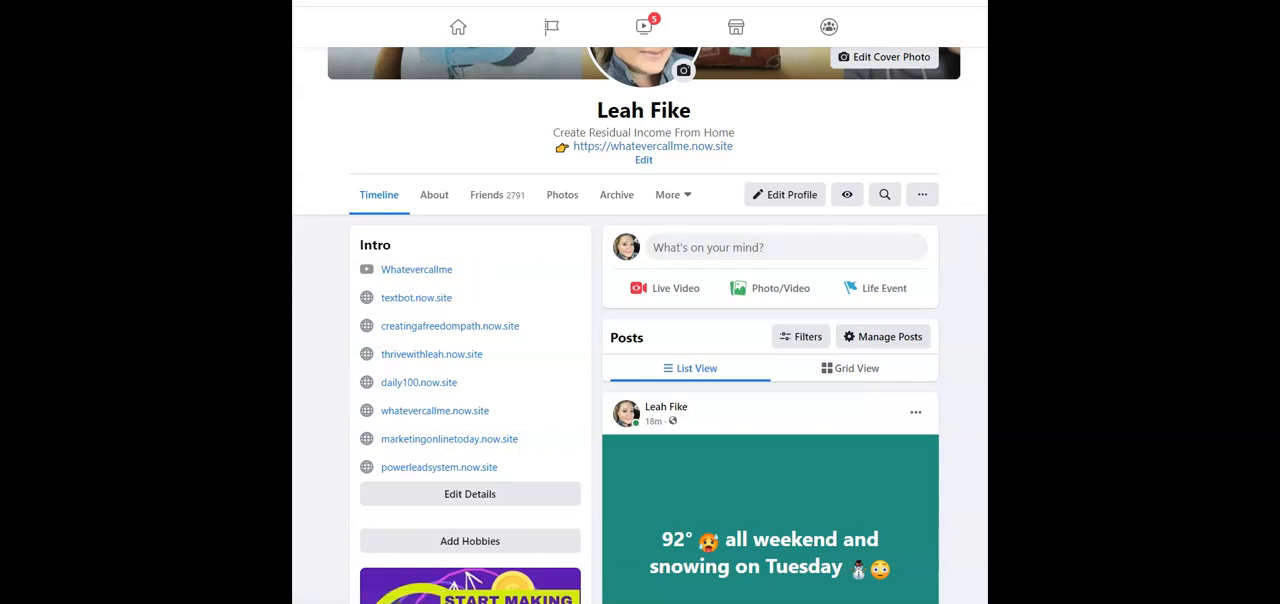
pyautogui.scroll(2, 837, 243)
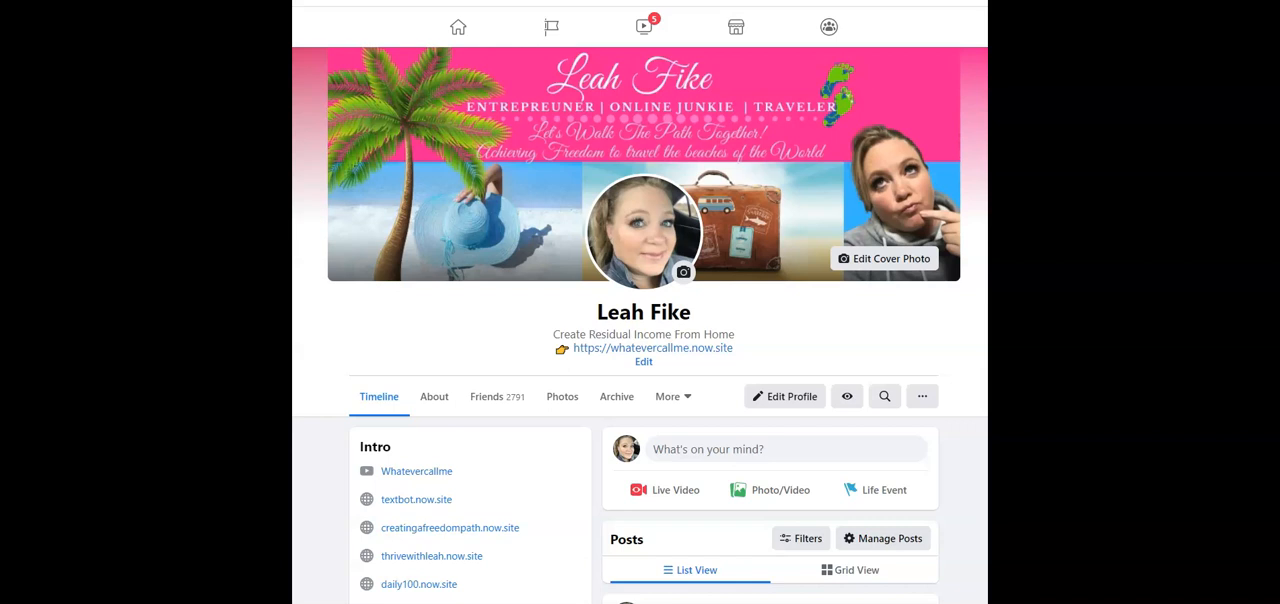
pyautogui.click(554, 31)
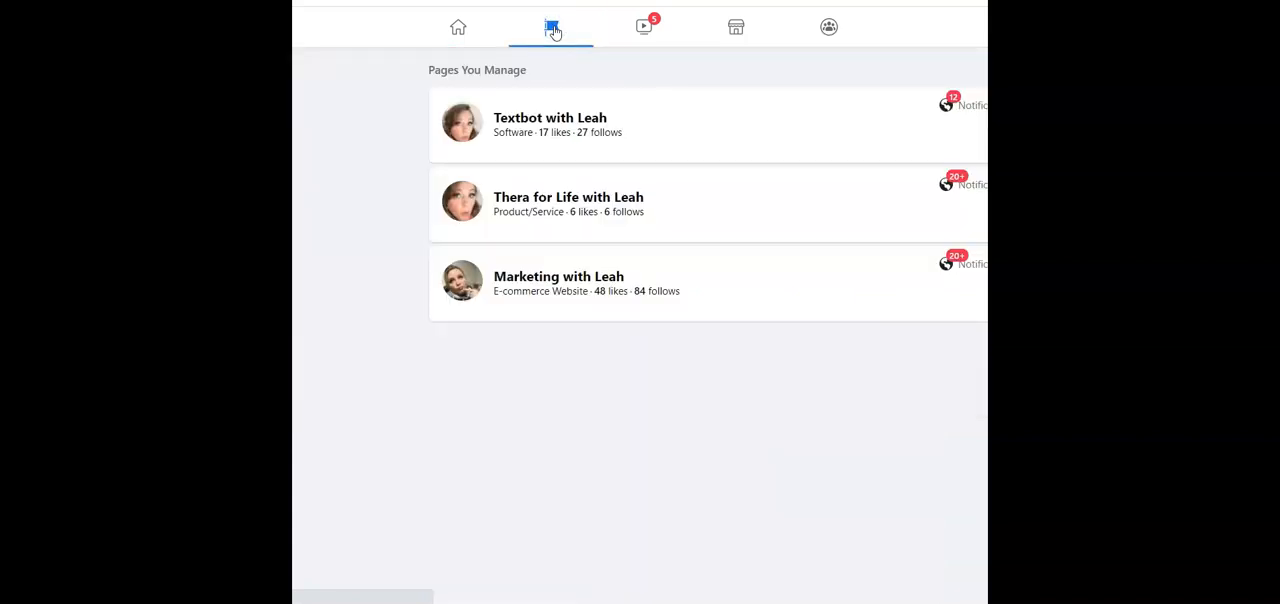
pyautogui.click(489, 572)
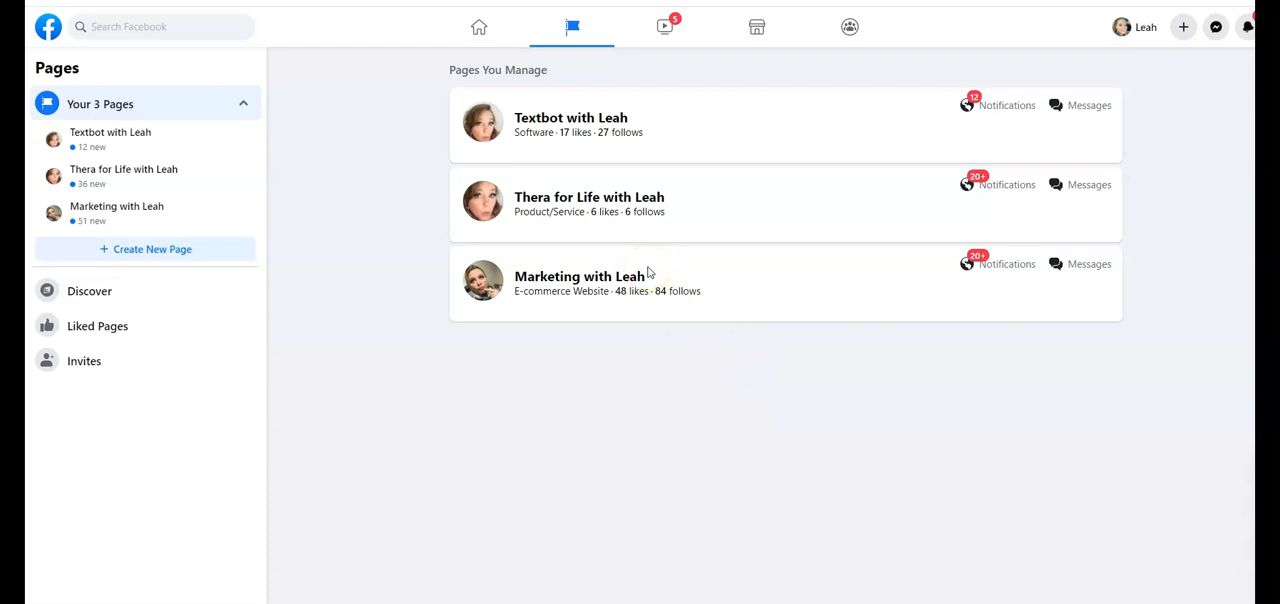
pyautogui.click(562, 283)
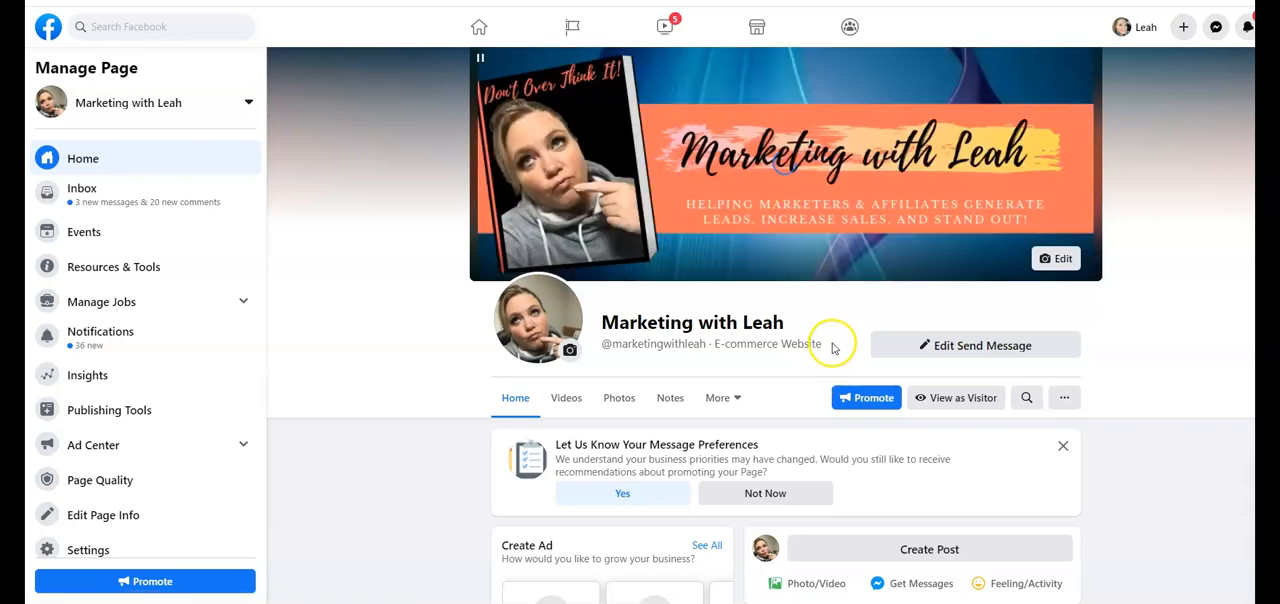
# Open the page's Messaging settings and find the option for adding Messenger to a website
pyautogui.click(120, 548)
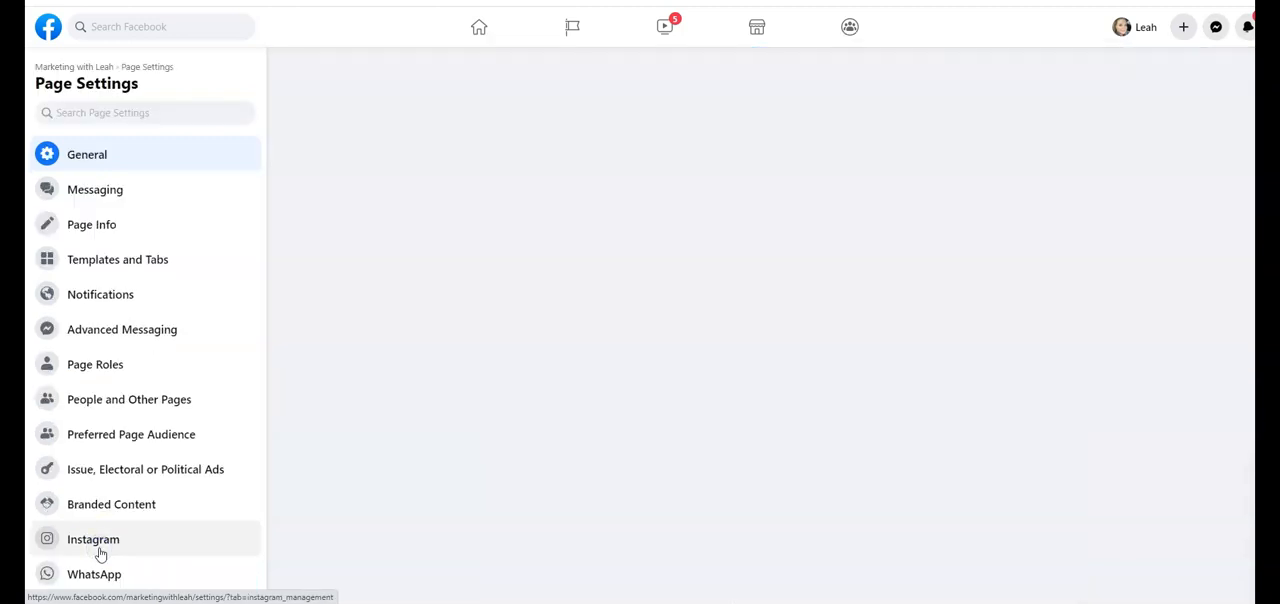
pyautogui.click(86, 197)
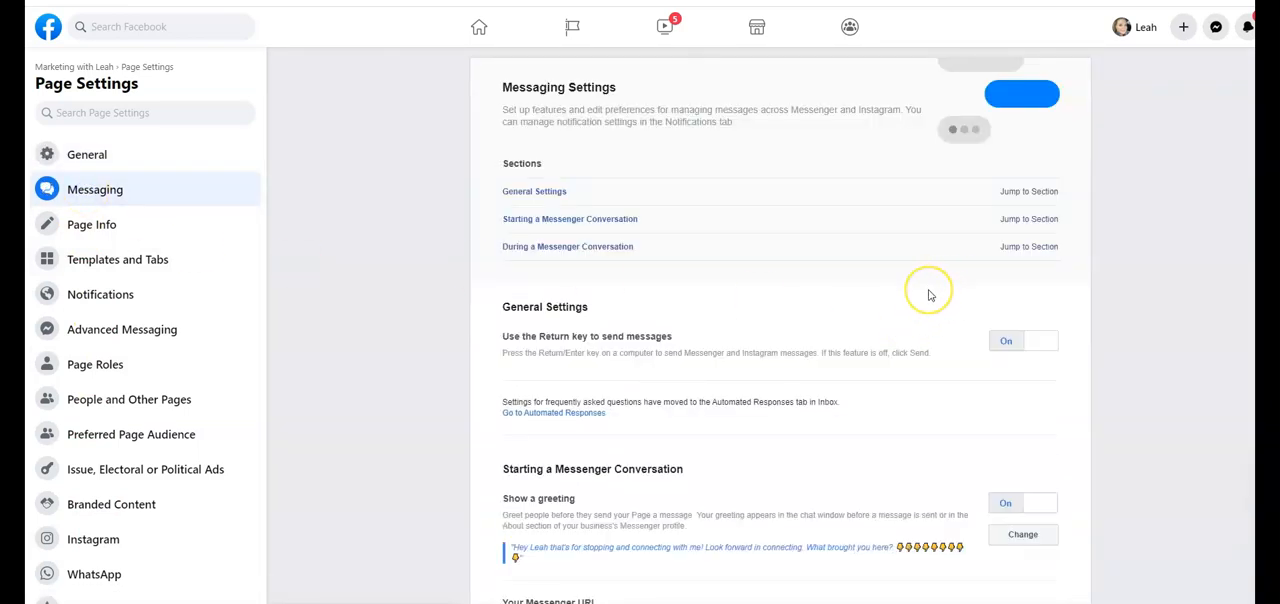
pyautogui.scroll(-5, 928, 295)
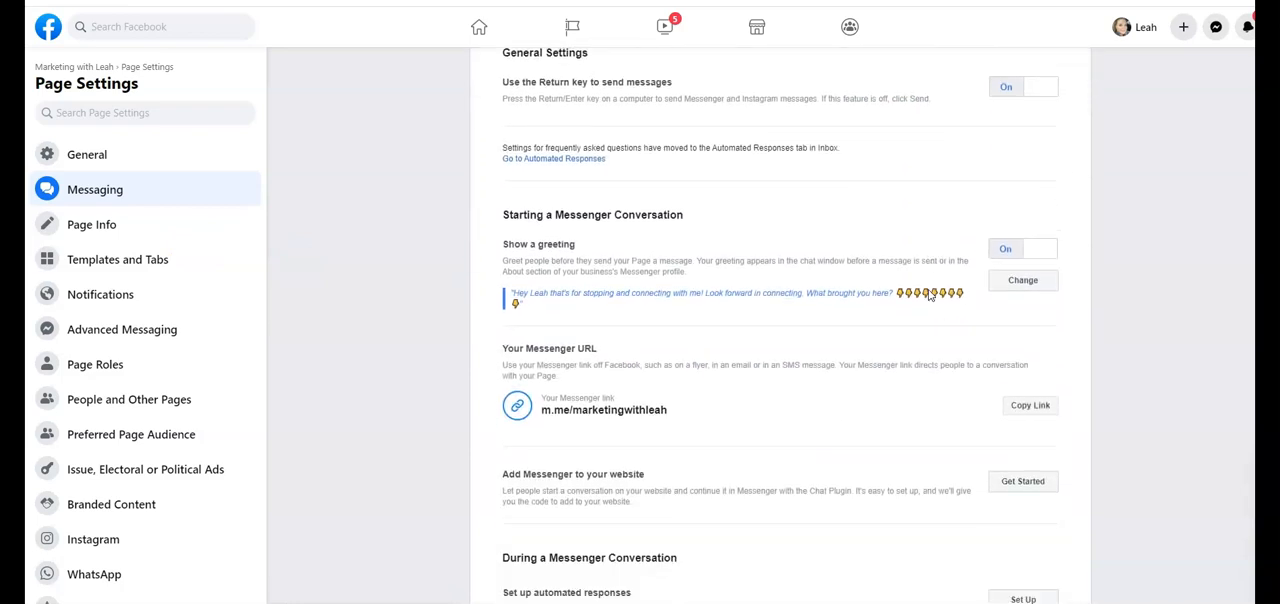
# Start the Chat Plugin setup for adding Messenger to the website and go past its introduction
pyautogui.moveTo(648, 324); pyautogui.dragTo(500, 312)
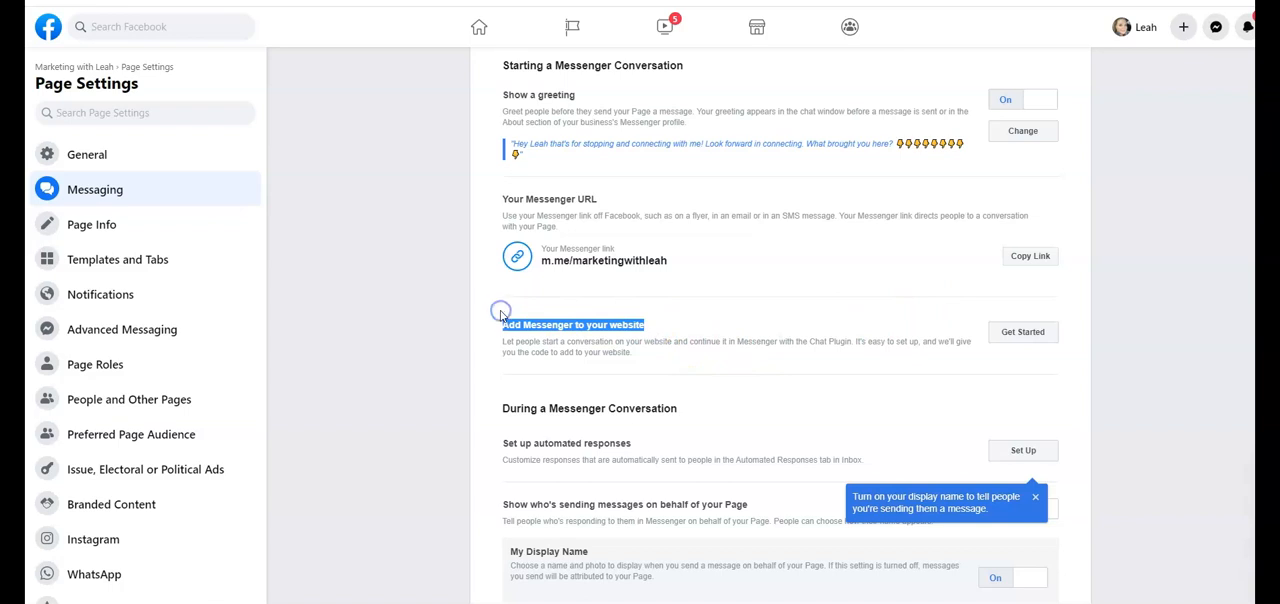
pyautogui.click(1020, 338)
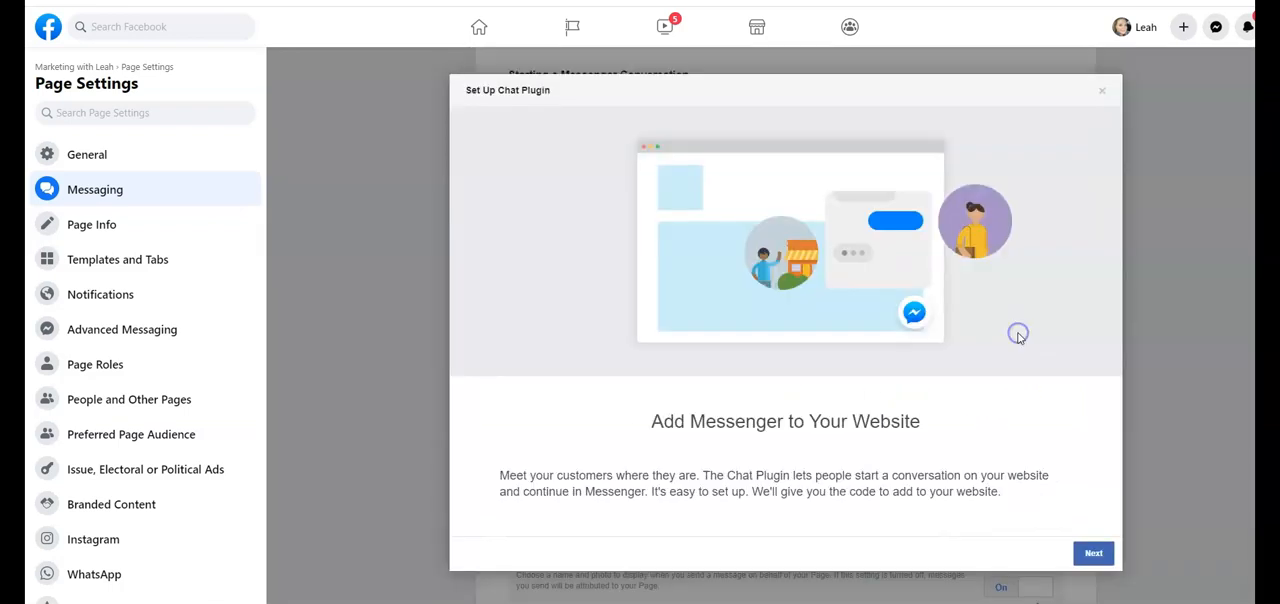
pyautogui.click(1093, 556)
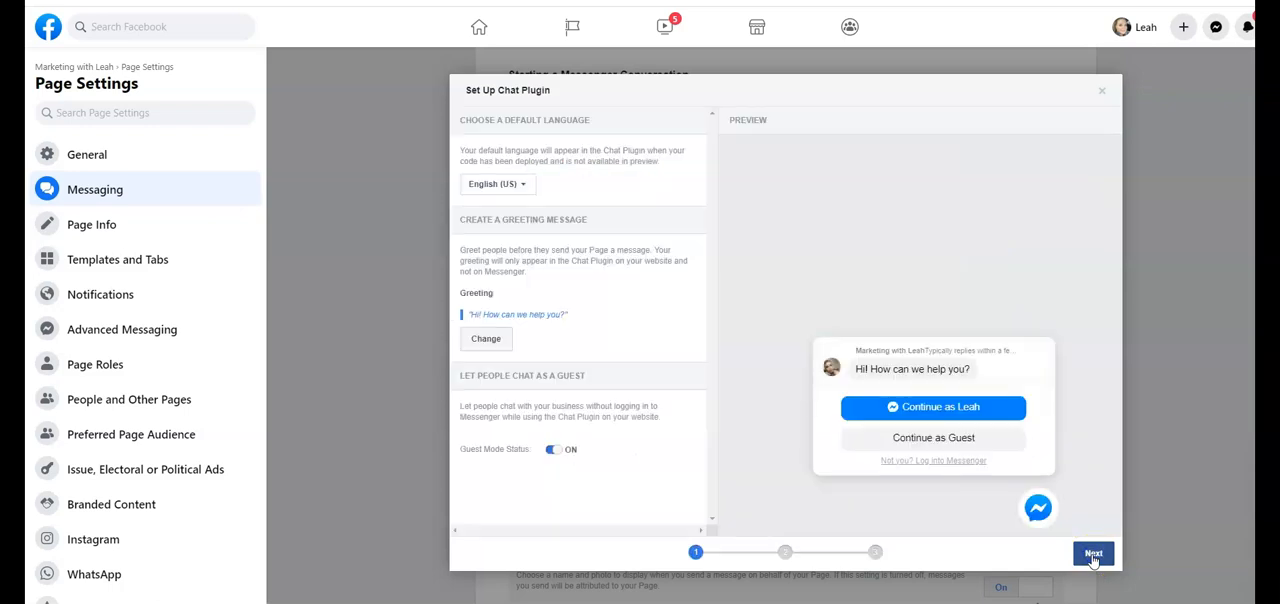
# Keep English (US) as the Chat Plugin's default language and turn guest mode off
pyautogui.click(492, 186)
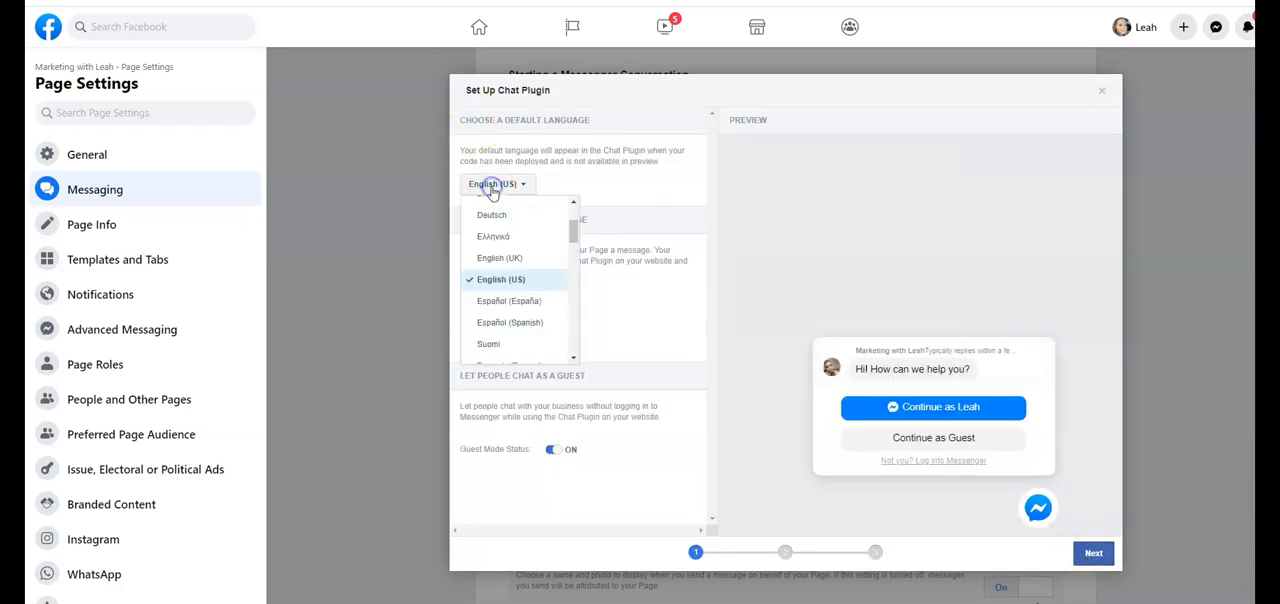
pyautogui.click(492, 190)
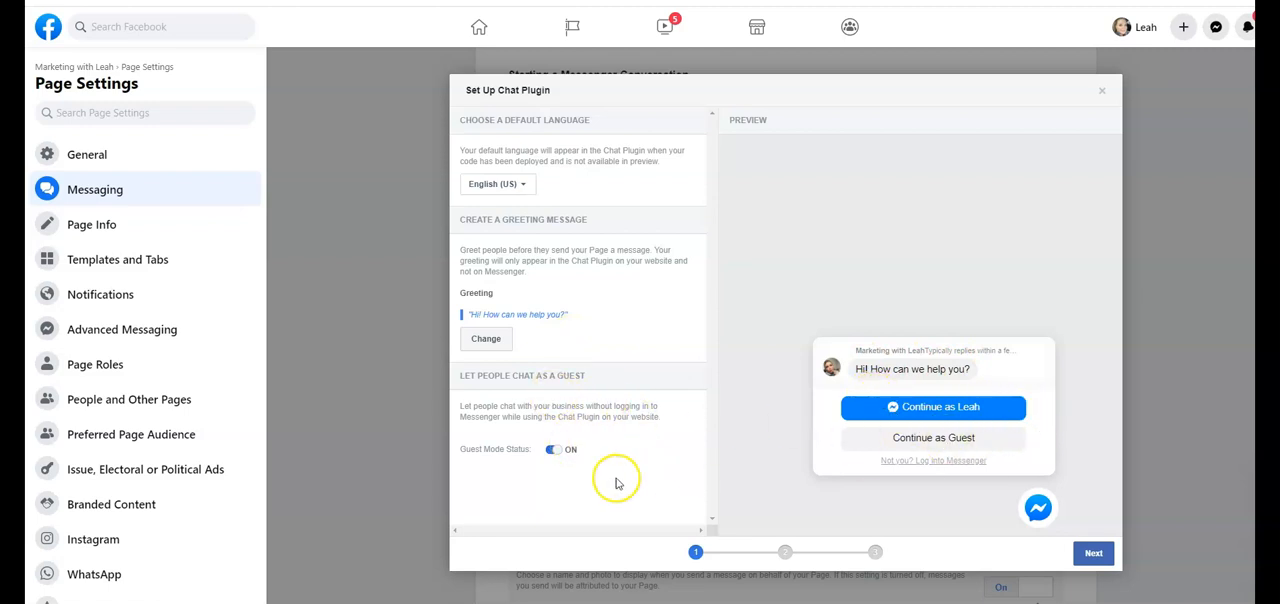
pyautogui.click(550, 450)
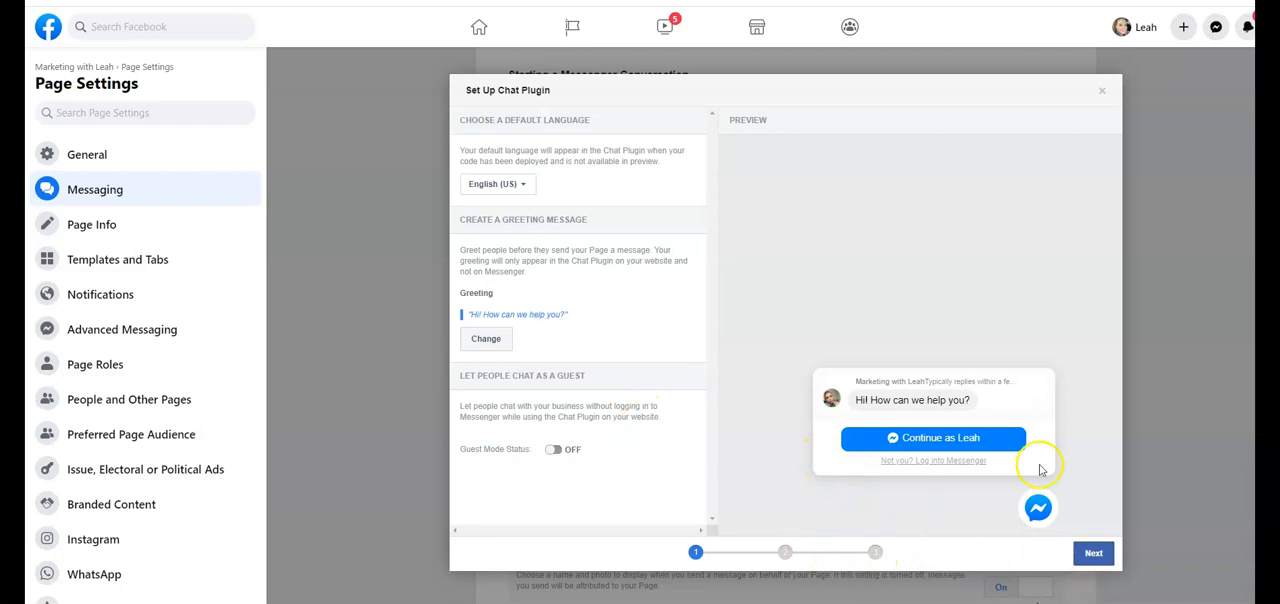
pyautogui.click(1095, 556)
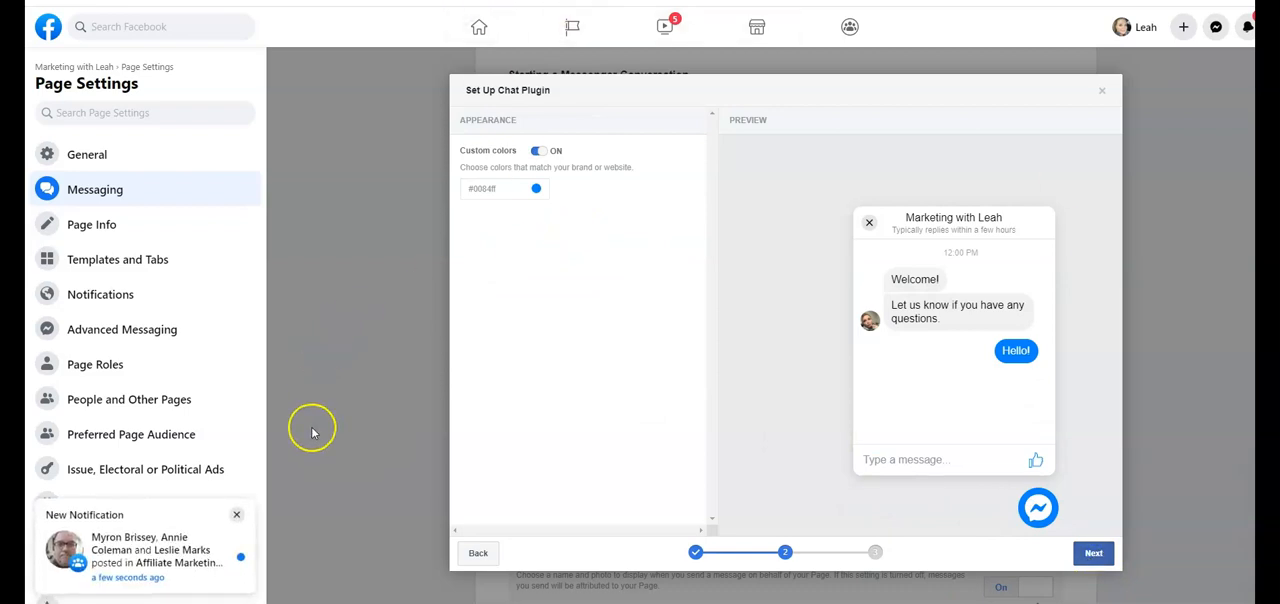
# Try several preset colors for the Chat Plugin, set its custom color to red #fa3c4c, and continue to the code setup
pyautogui.click(236, 514)
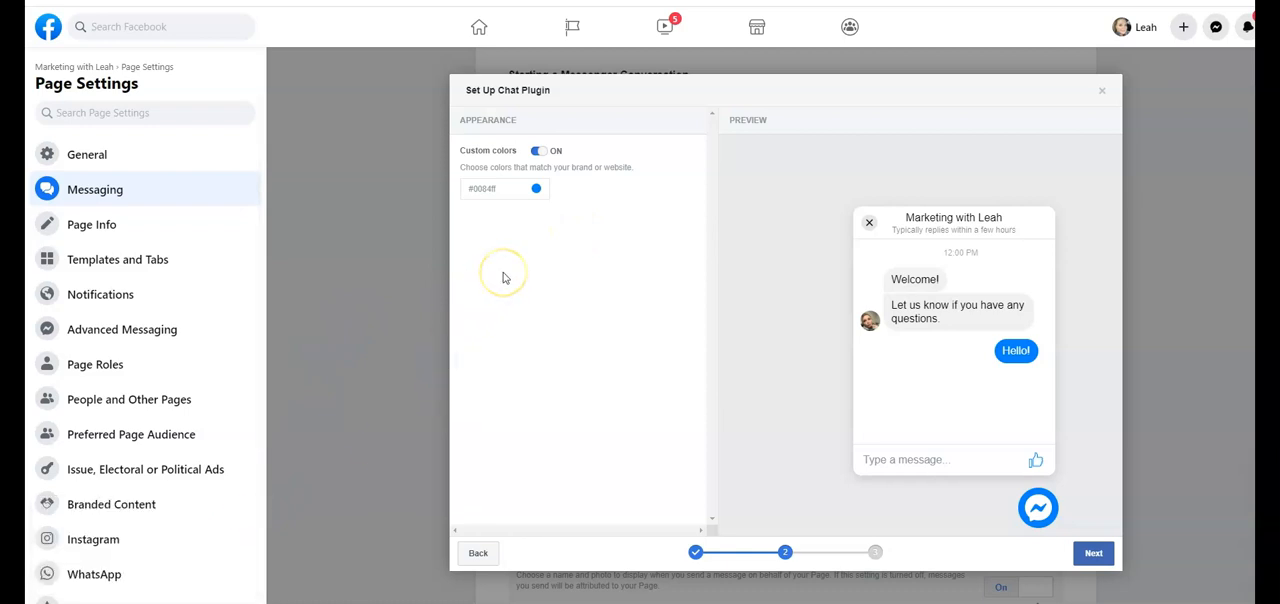
pyautogui.click(533, 189)
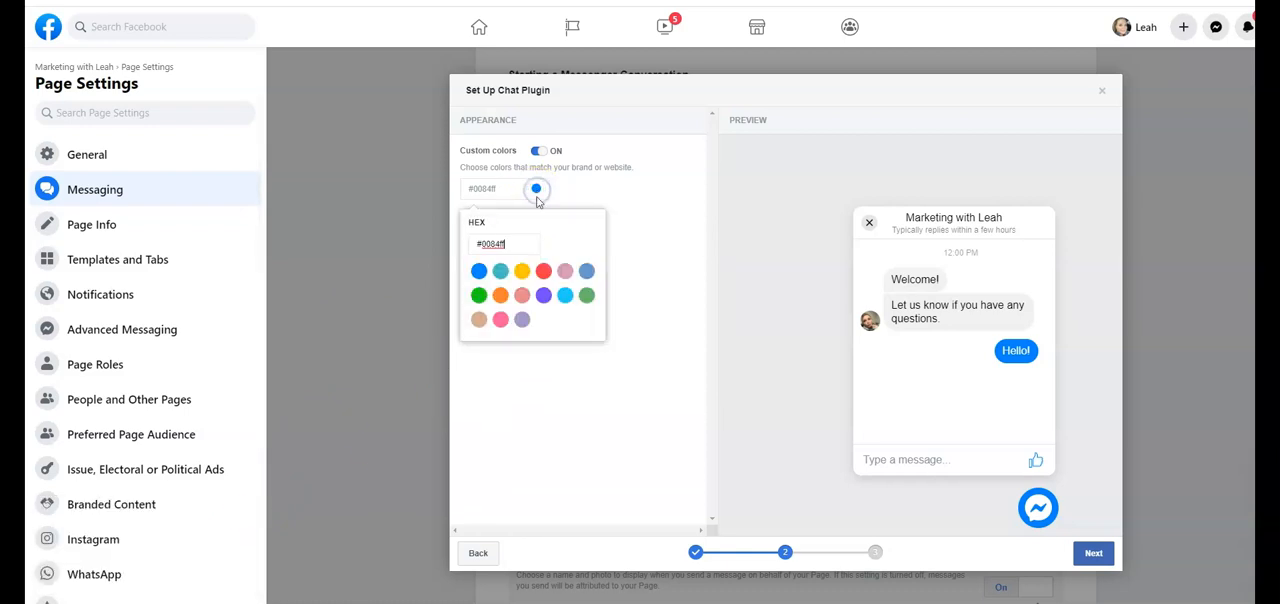
pyautogui.click(543, 271)
pyautogui.click(543, 297)
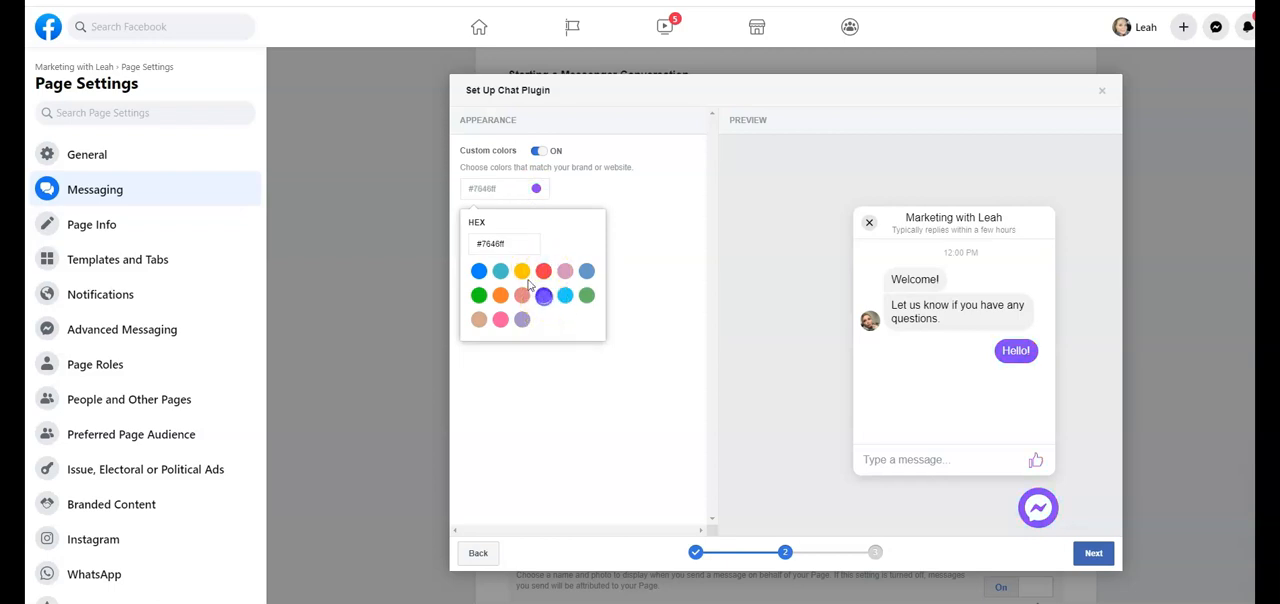
pyautogui.click(500, 271)
pyautogui.click(521, 320)
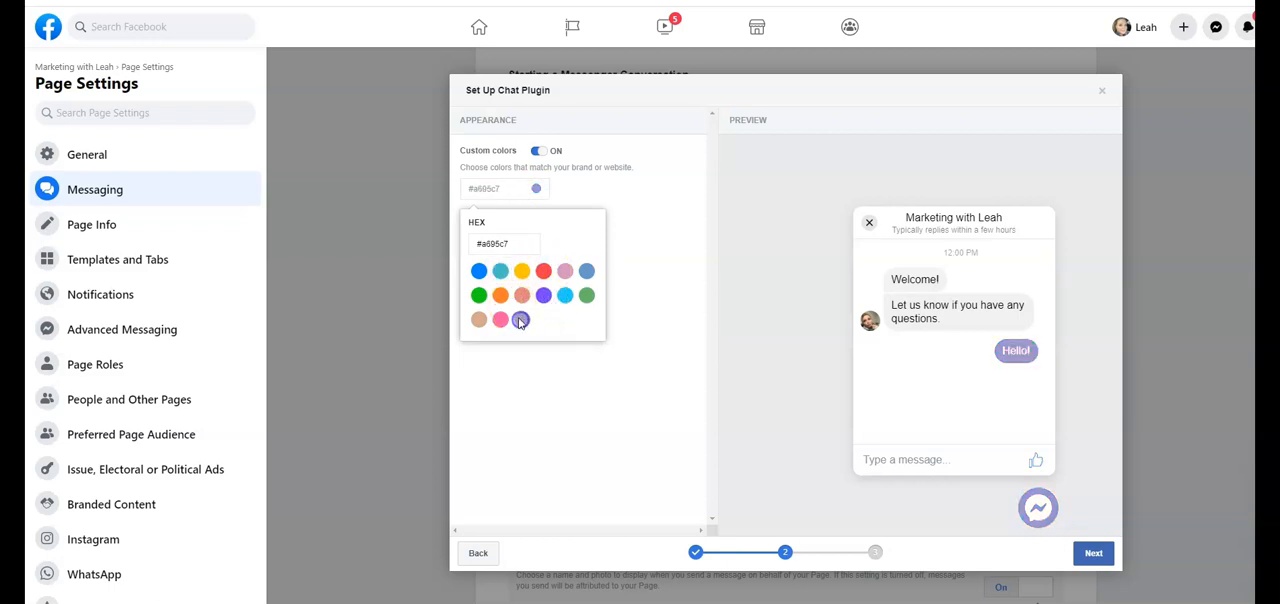
pyautogui.click(543, 271)
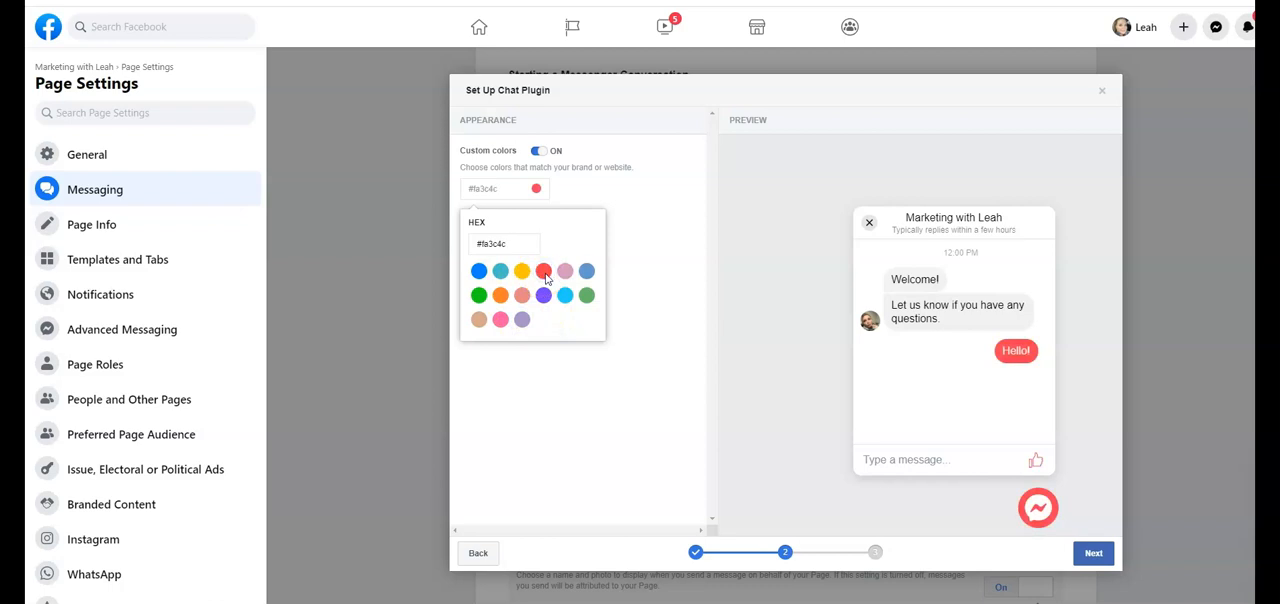
pyautogui.click(641, 208)
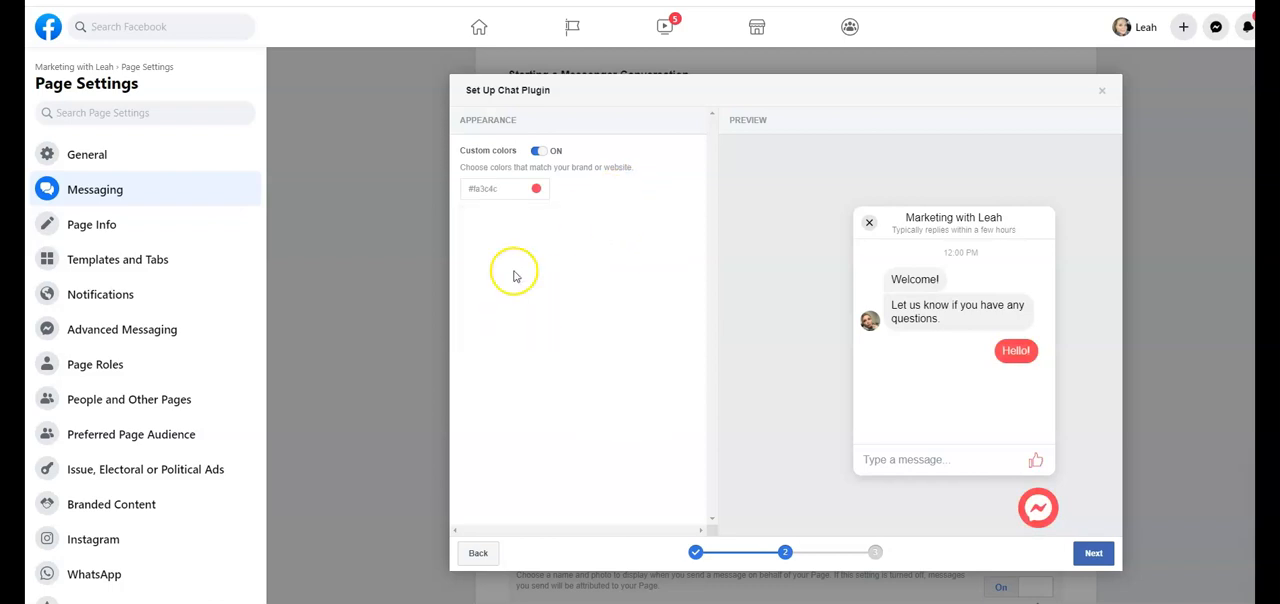
pyautogui.click(1093, 554)
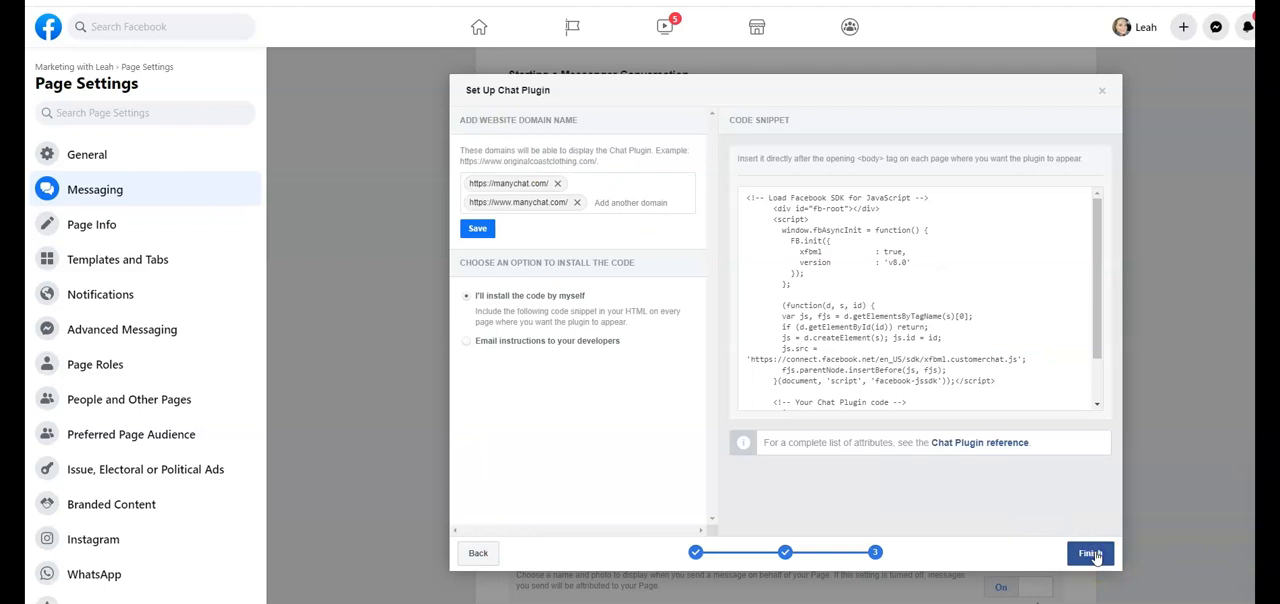
pyautogui.moveTo(655, 98); pyautogui.dragTo(481, 200)
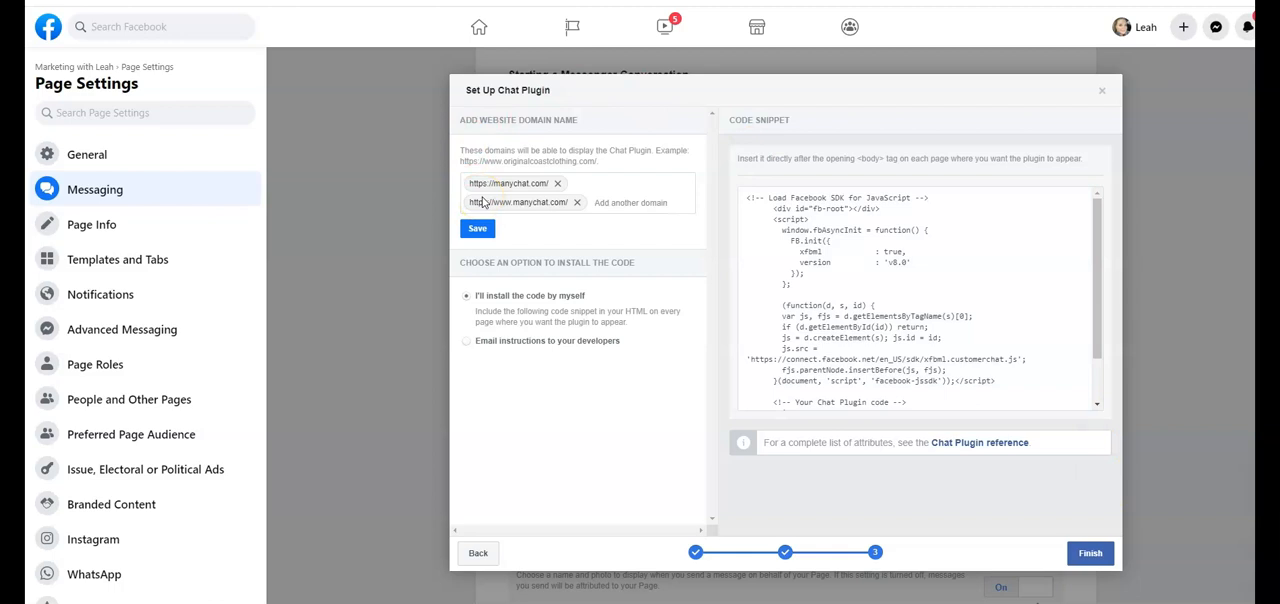
pyautogui.click(477, 228)
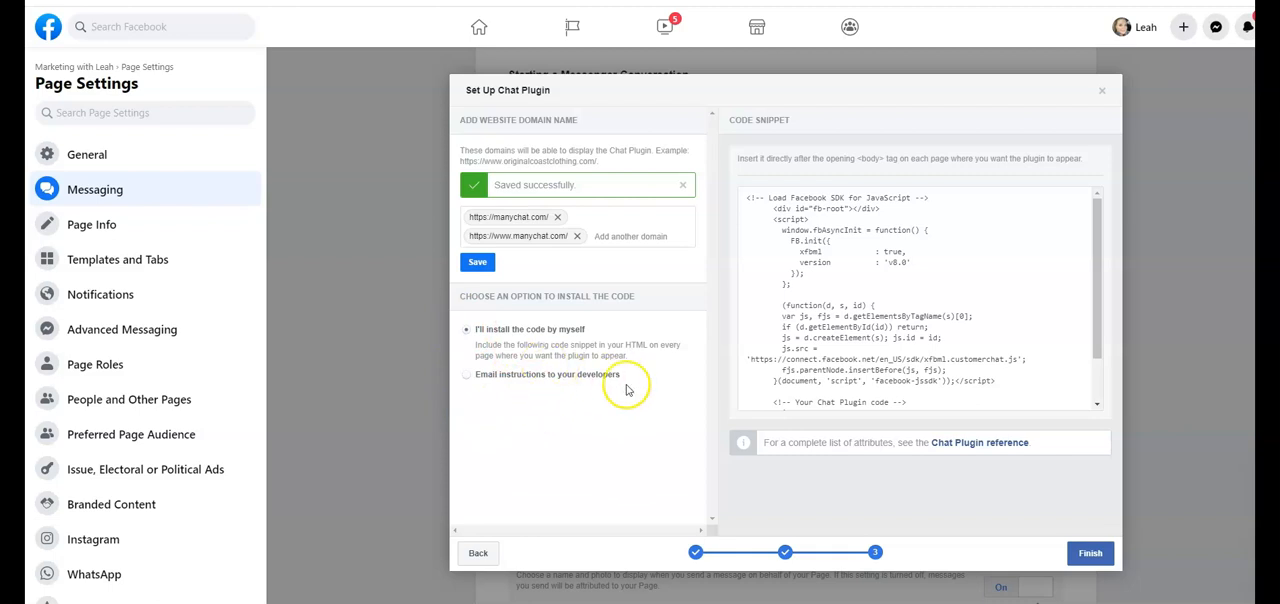
# Copy the Chat Plugin code snippet, switch to Nowsite, and open the Textbot10 website for editing
pyautogui.moveTo(943, 320)
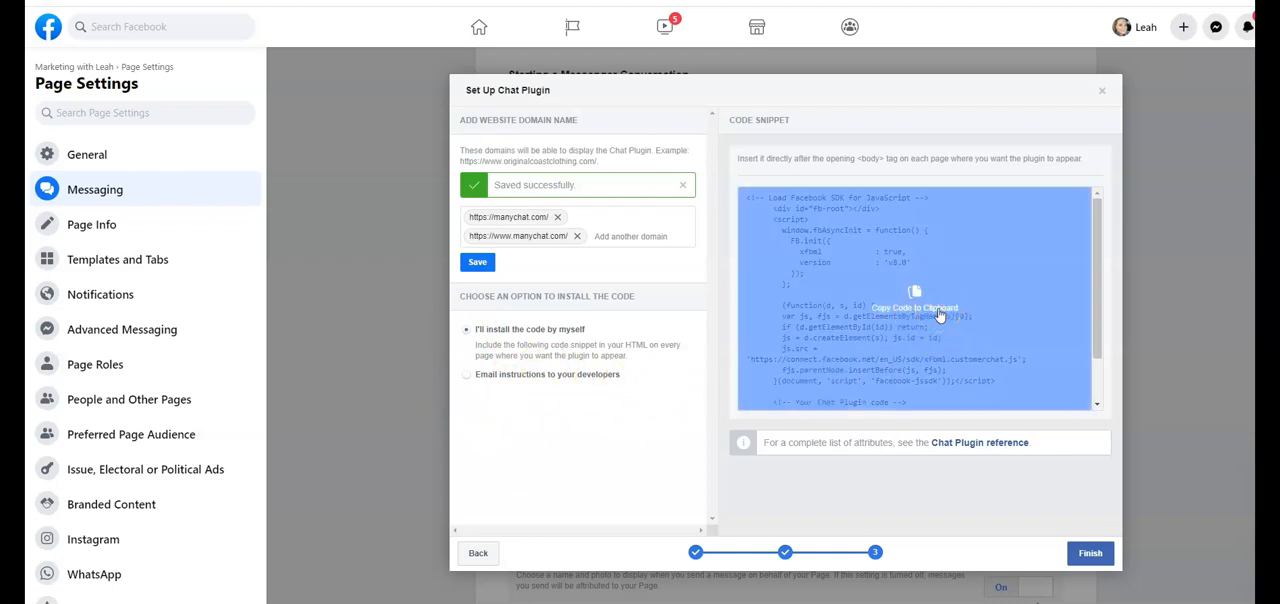
pyautogui.click(940, 315)
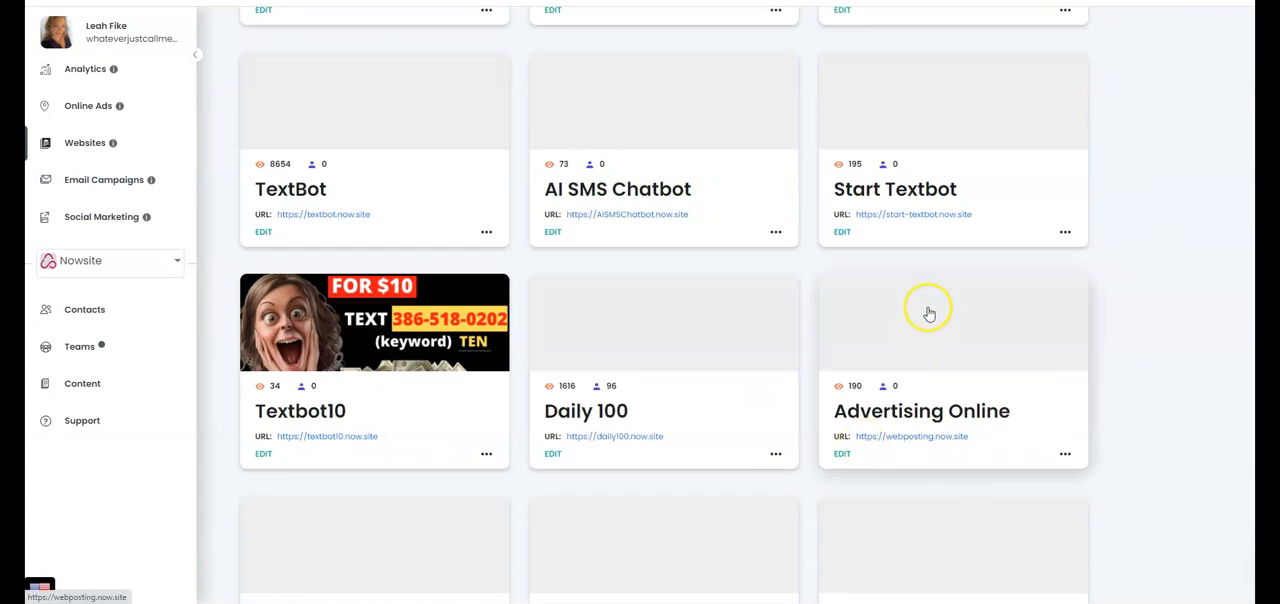
pyautogui.scroll(2, 925, 313)
pyautogui.scroll(3, 925, 313)
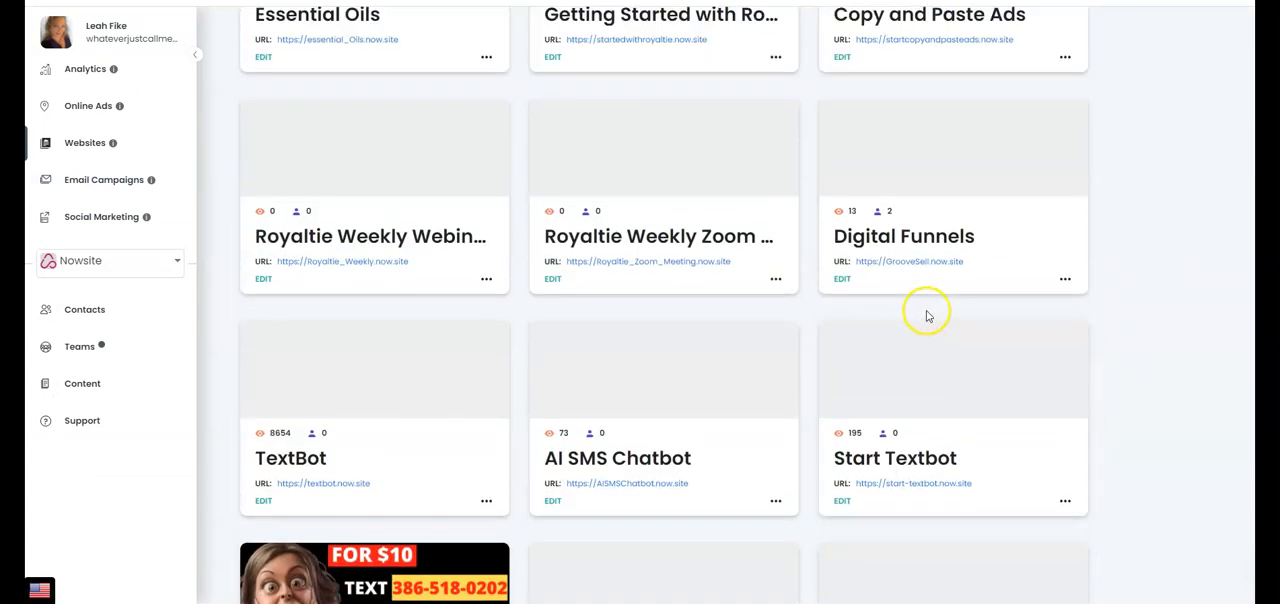
pyautogui.scroll(-8, 926, 316)
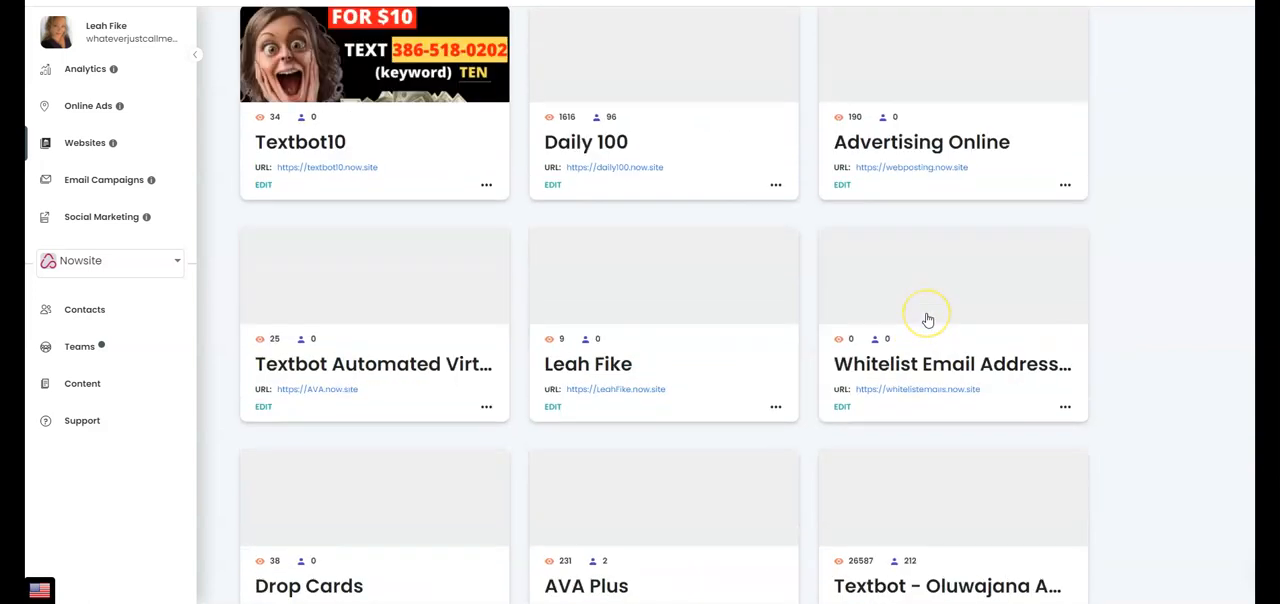
pyautogui.click(294, 170)
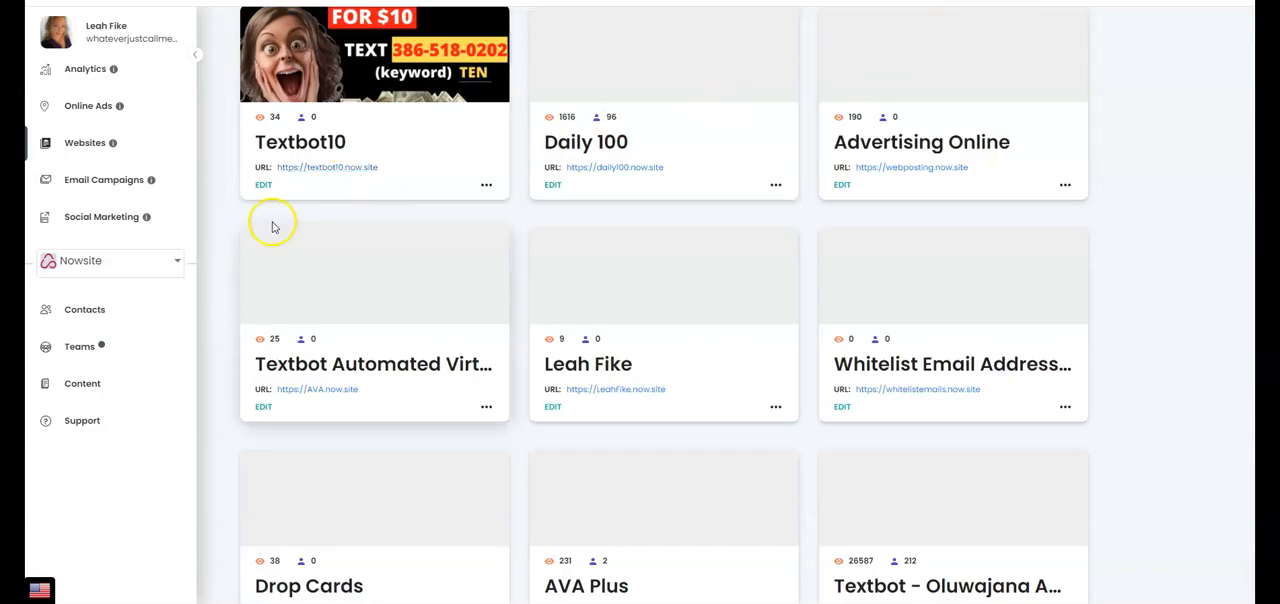
pyautogui.click(260, 186)
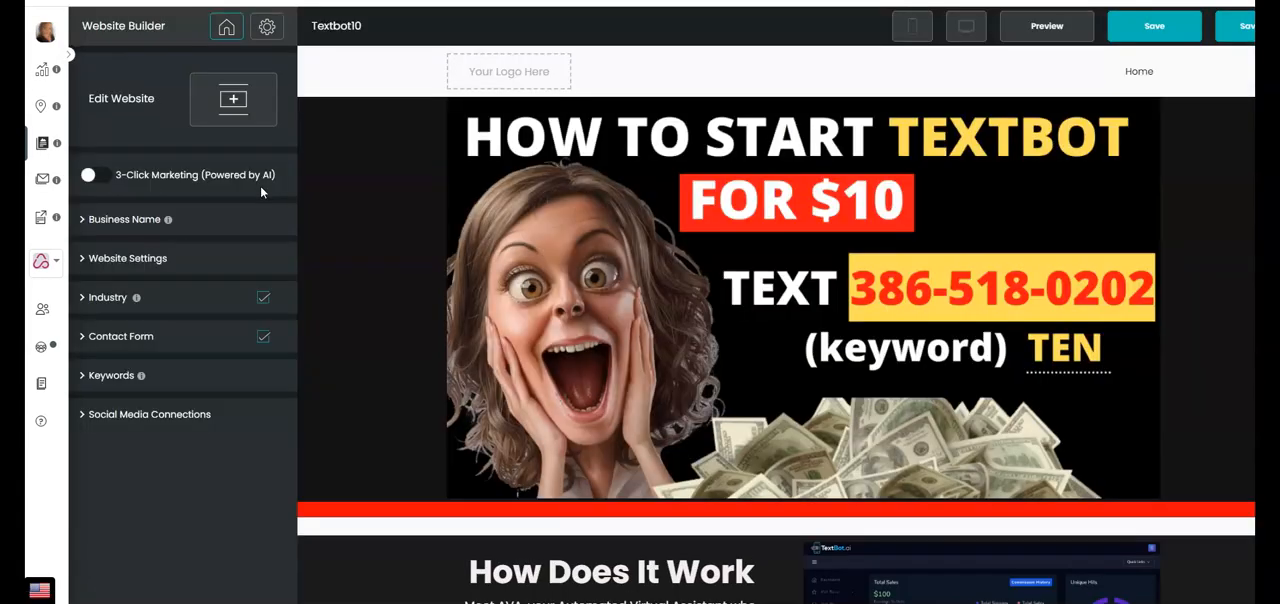
# Add a Code Snippet block with the copied Chat Plugin code above the banner image and save the website
pyautogui.click(232, 102)
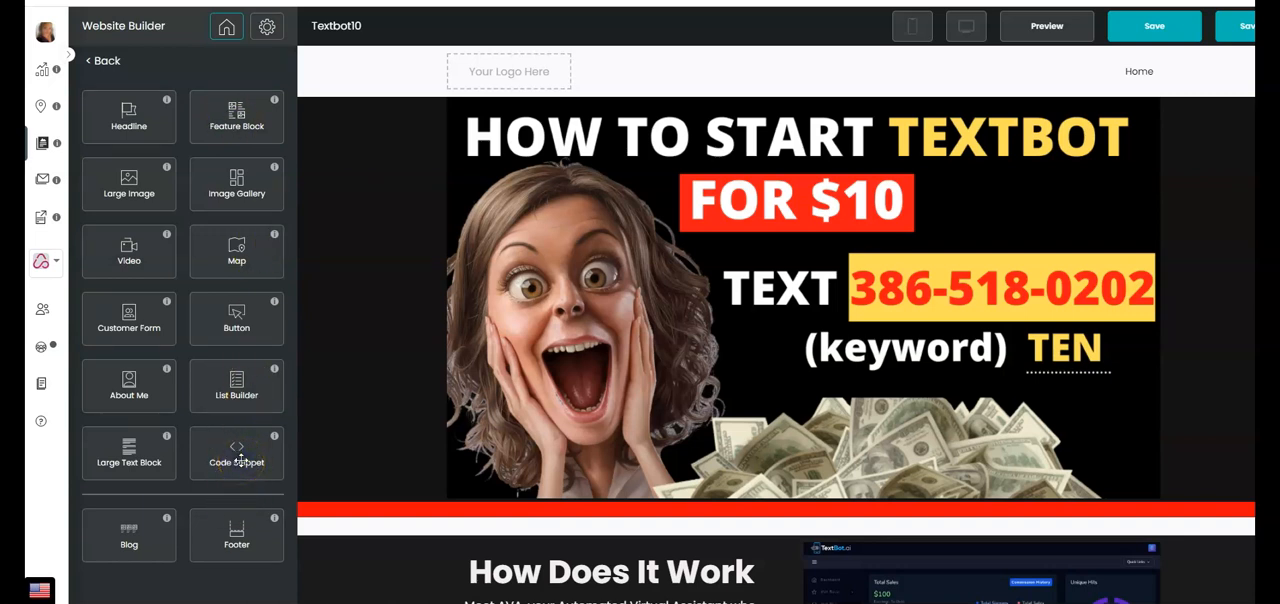
pyautogui.moveTo(240, 460); pyautogui.dragTo(825, 110)
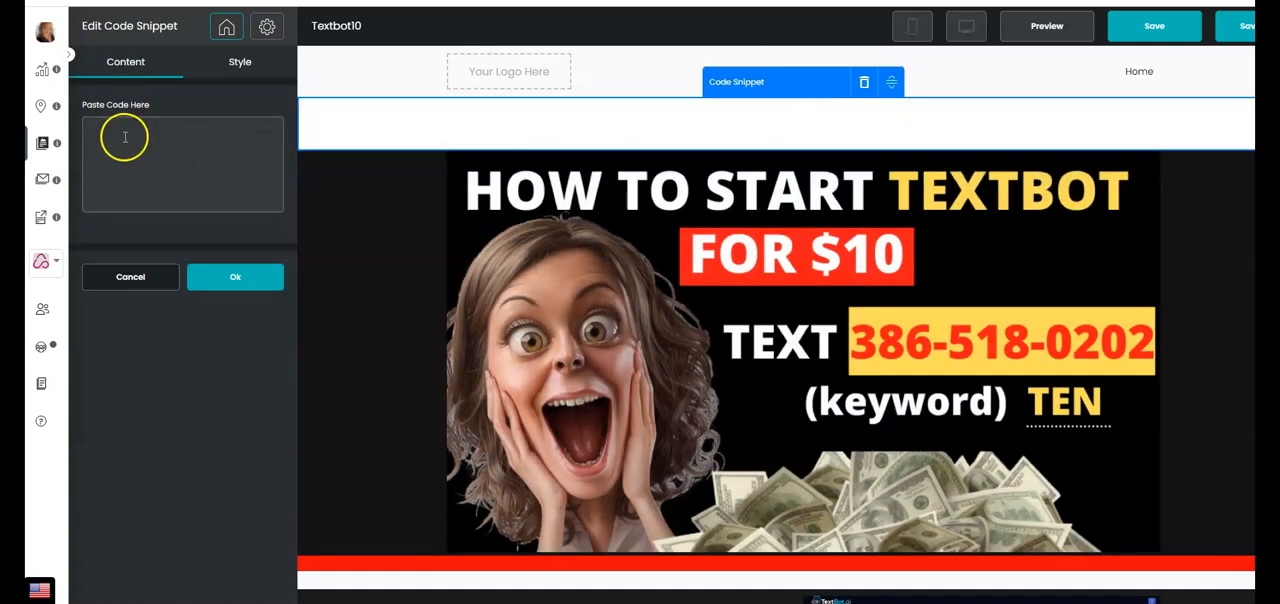
pyautogui.click(121, 137)
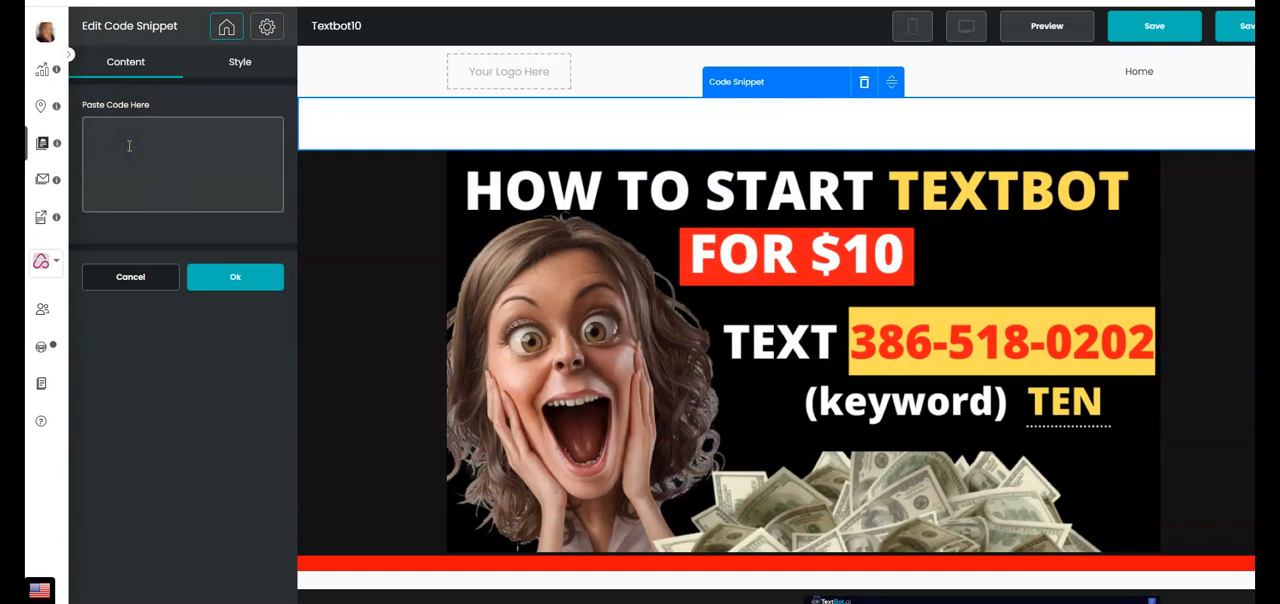
pyautogui.hotkey('ctrl', 'v')
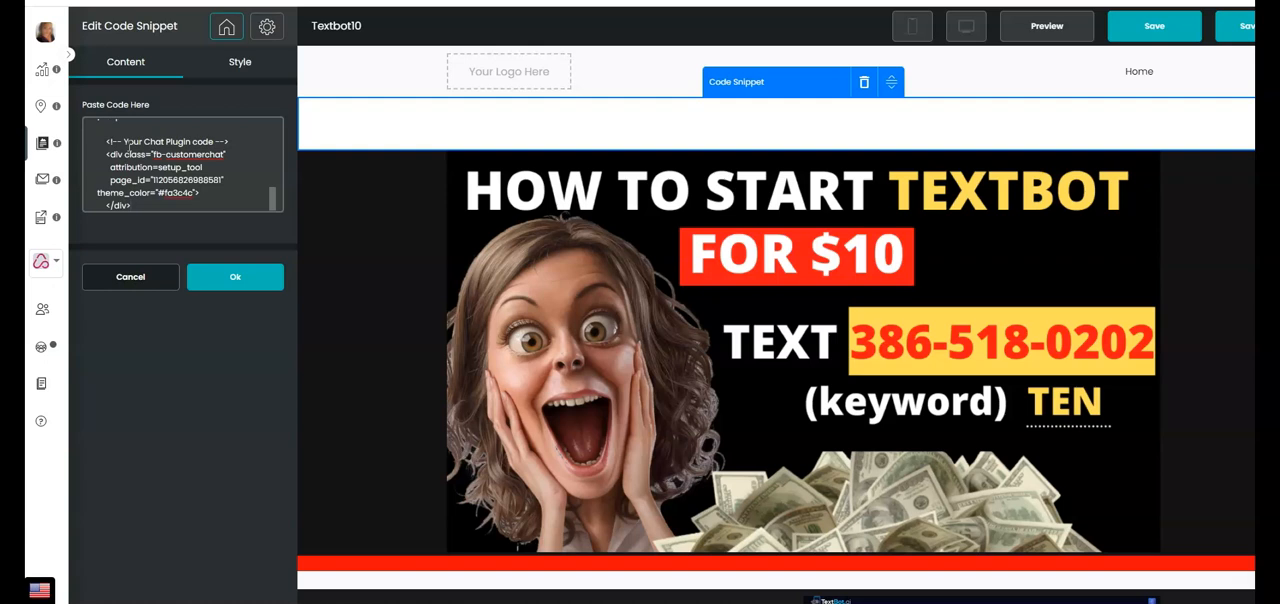
pyautogui.click(236, 277)
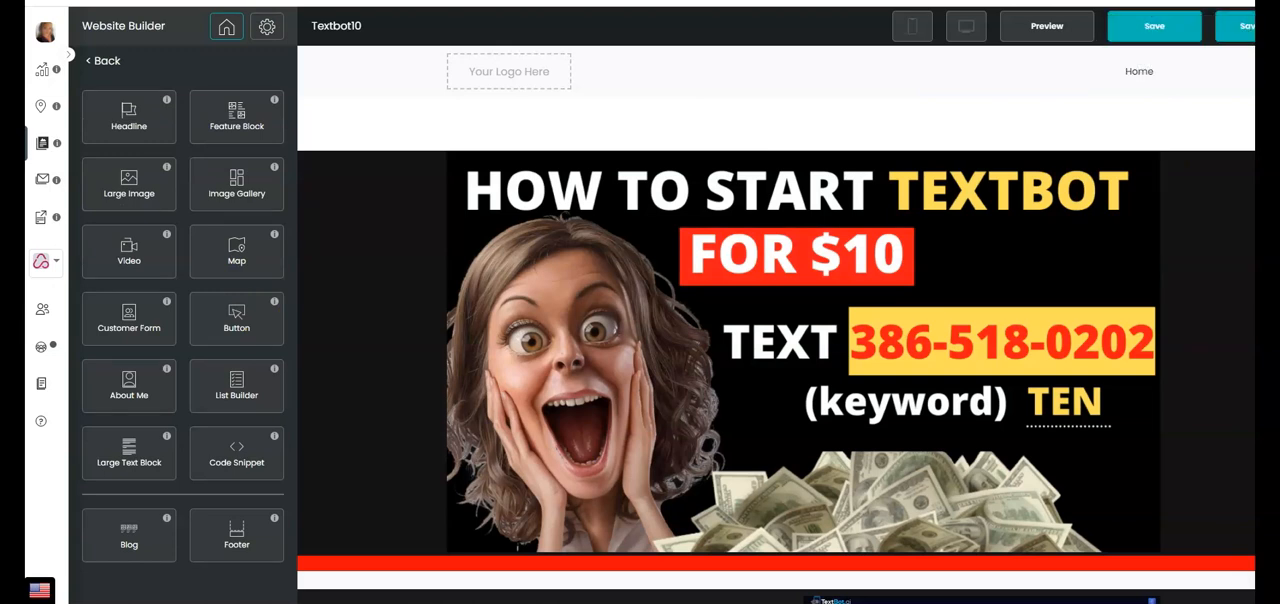
pyautogui.click(1152, 26)
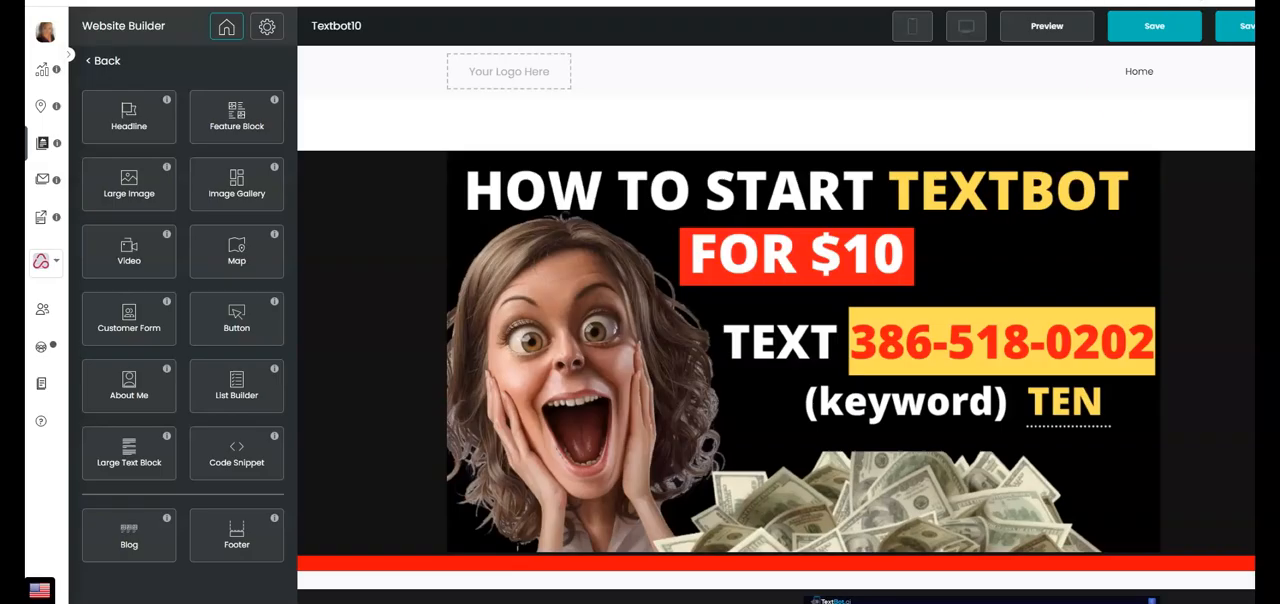
pyautogui.click(1148, 26)
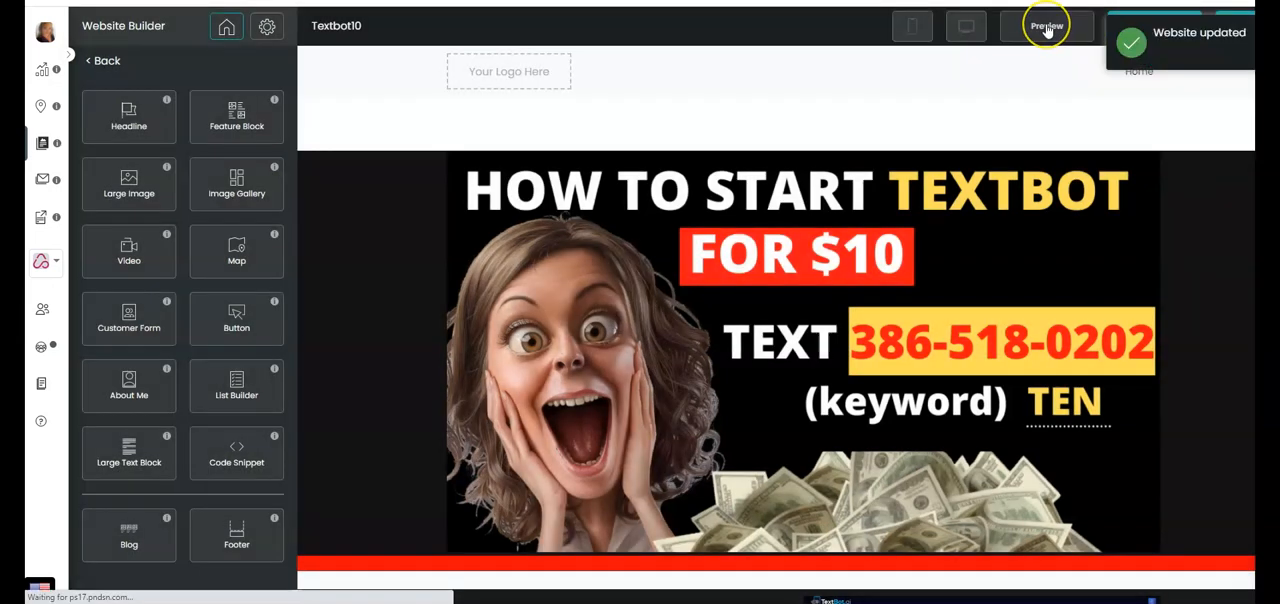
# Preview the Textbot10 website and look through the page for the chat widget
pyautogui.click(1046, 28)
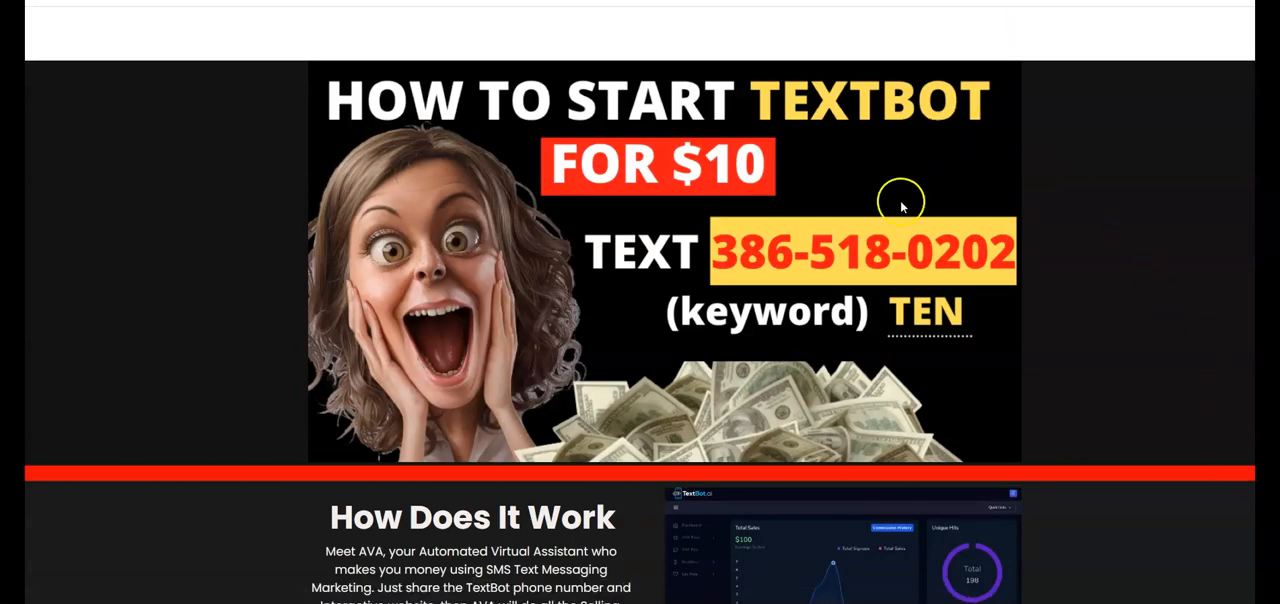
pyautogui.scroll(-10, 896, 218)
pyautogui.scroll(-10, 904, 304)
pyautogui.scroll(20, 906, 318)
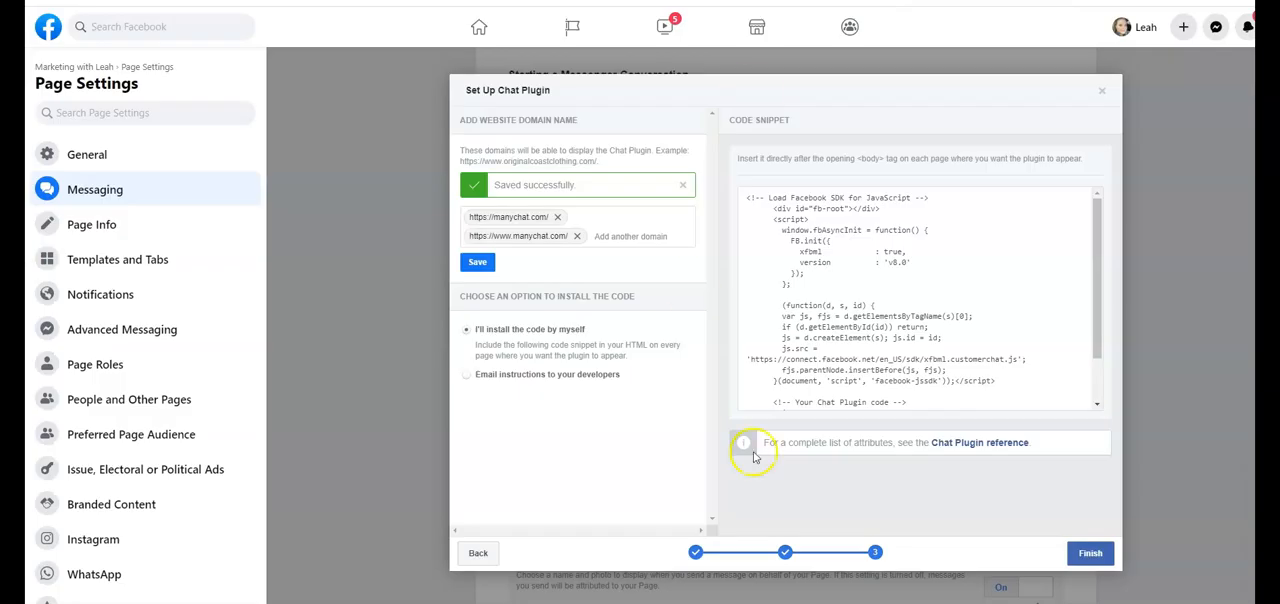
# Switch to Facebook and finish the Chat Plugin setup
pyautogui.click(1090, 555)
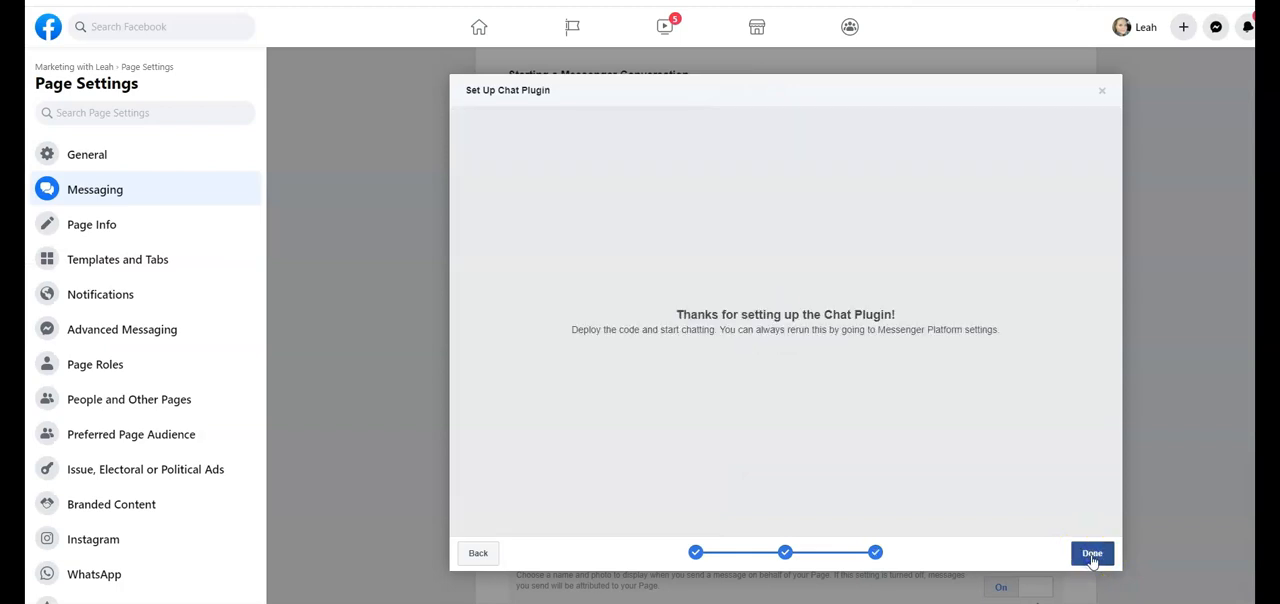
pyautogui.click(1092, 555)
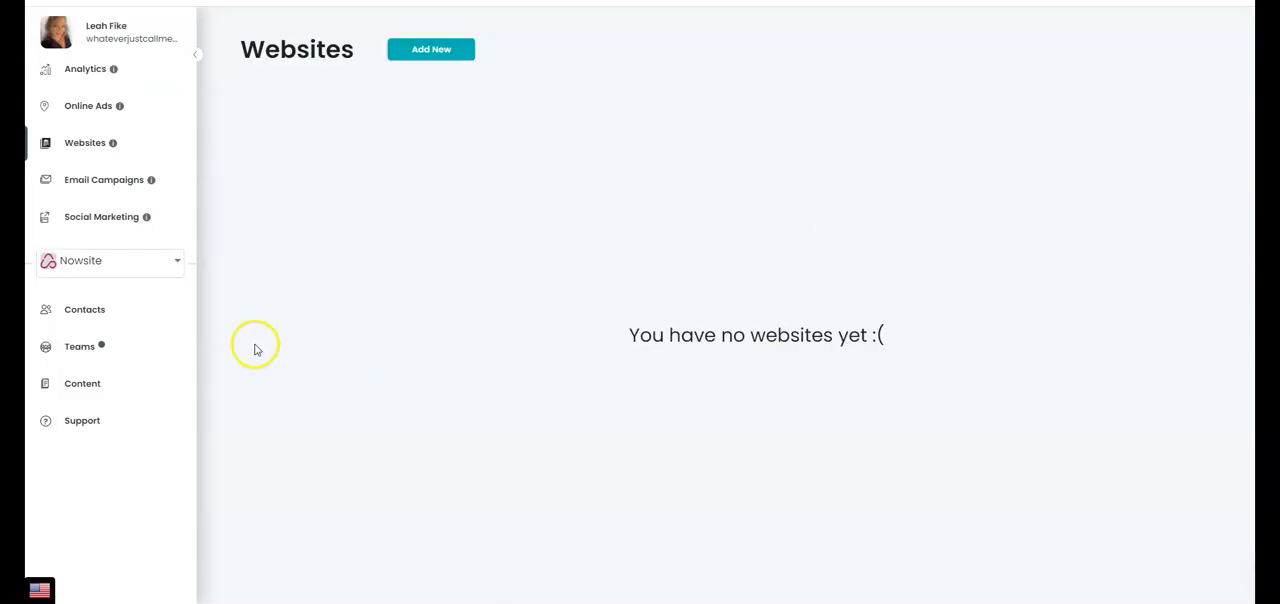
# Switch to Nowsite and reload the Websites list by way of Email Campaigns
pyautogui.click(72, 145)
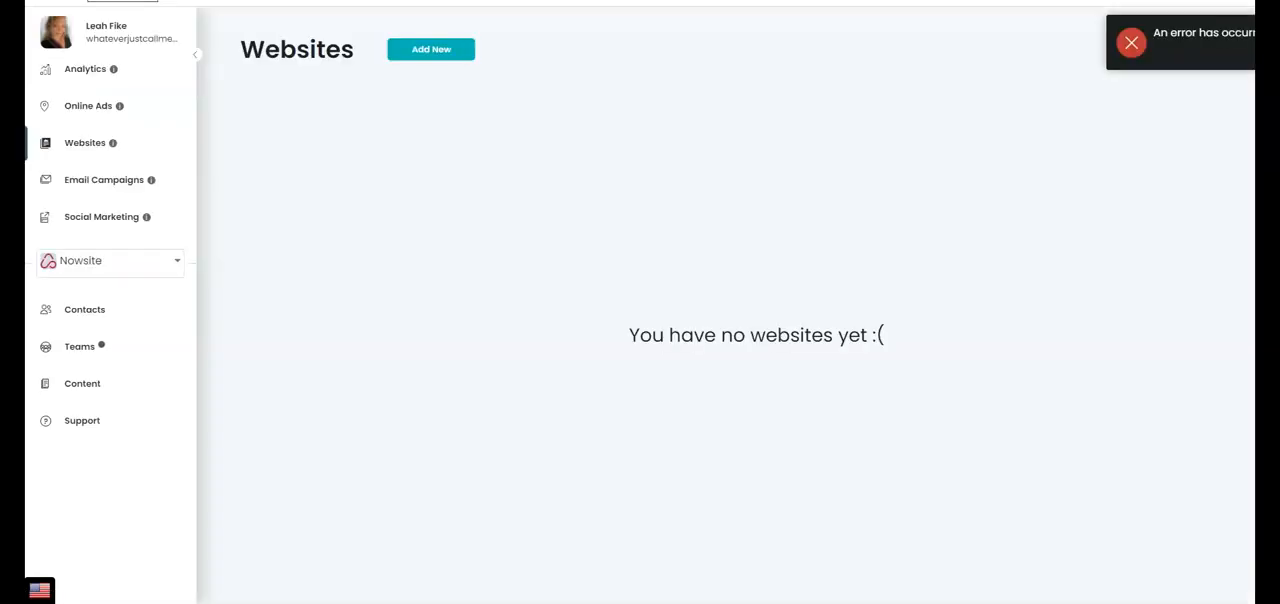
pyautogui.click(94, 180)
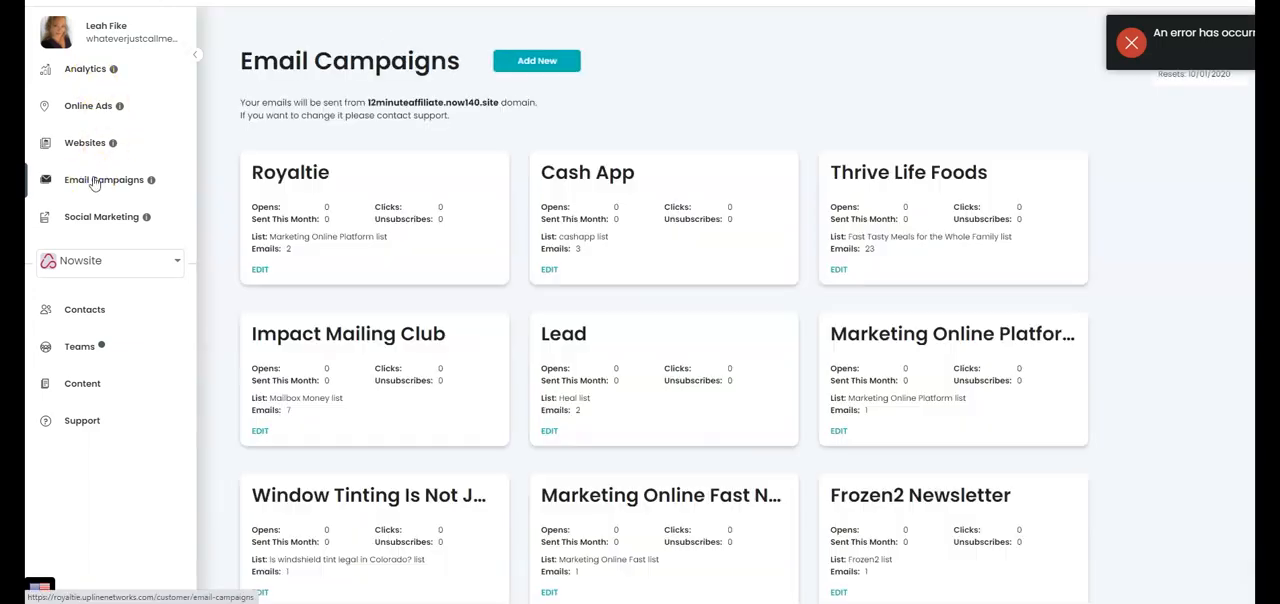
pyautogui.click(86, 144)
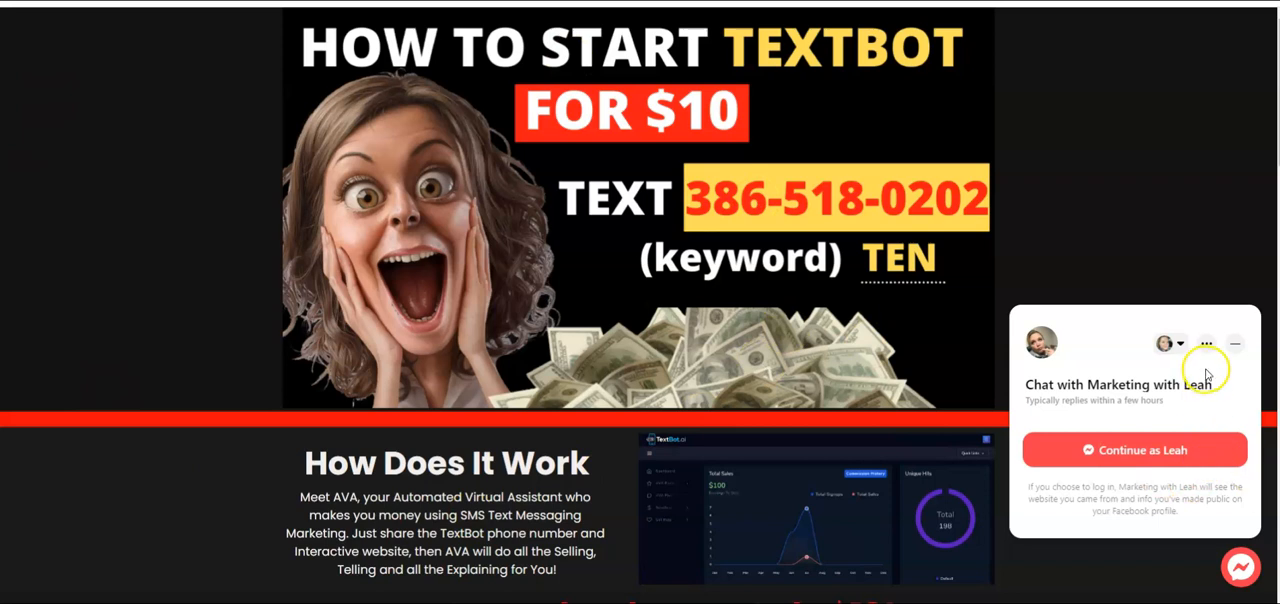
# Examine the chat widget's account and options menus and check its placement along the whole live Textbot10 page
pyautogui.click(1180, 346)
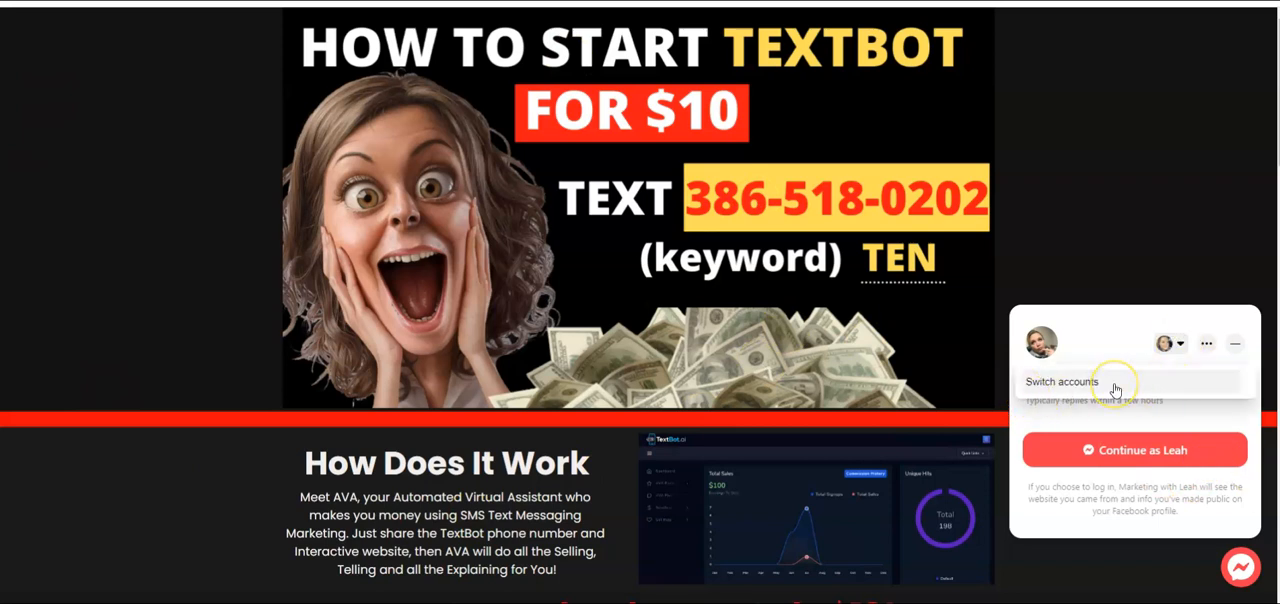
pyautogui.click(1207, 344)
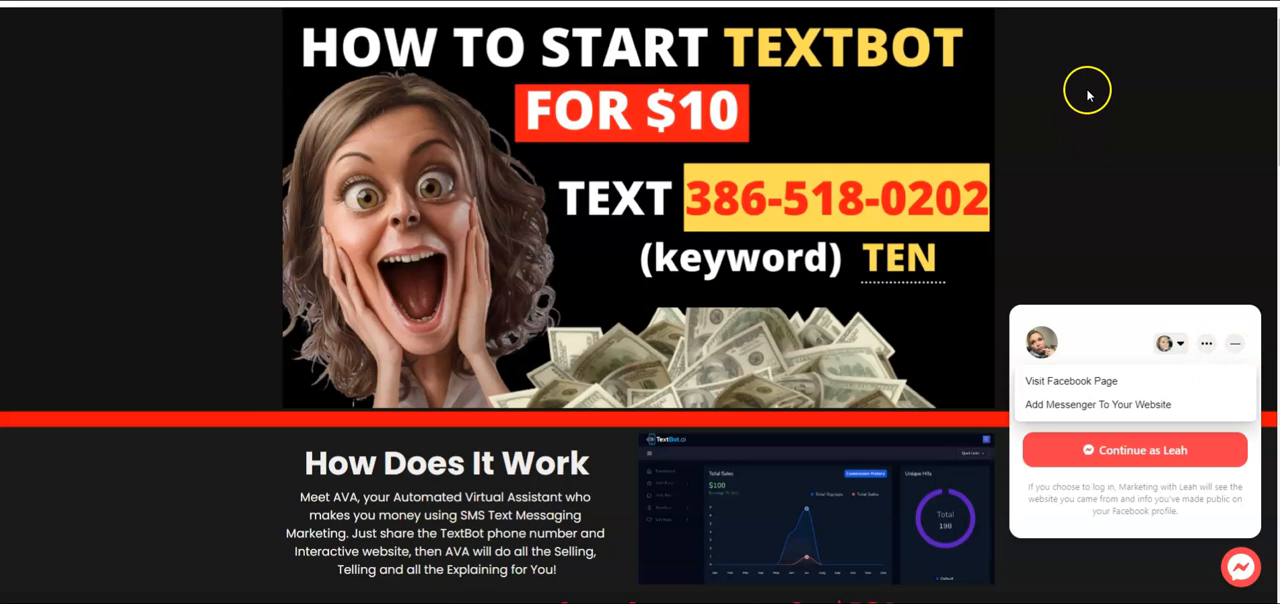
pyautogui.scroll(-10, 1094, 118)
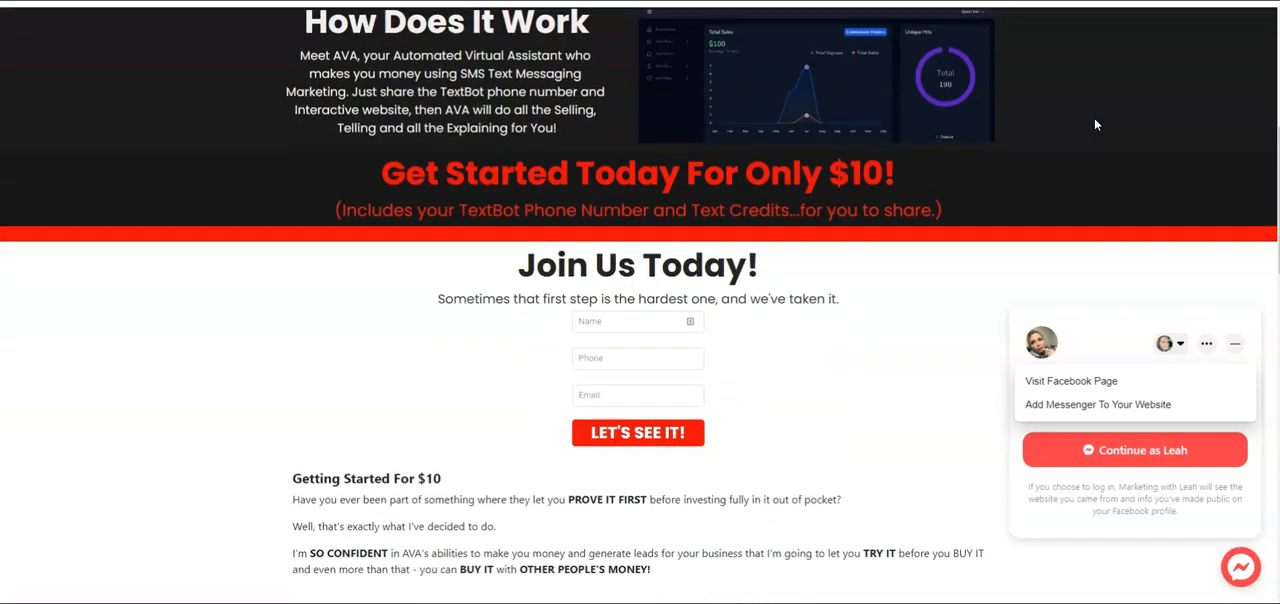
pyautogui.scroll(-5, 1097, 145)
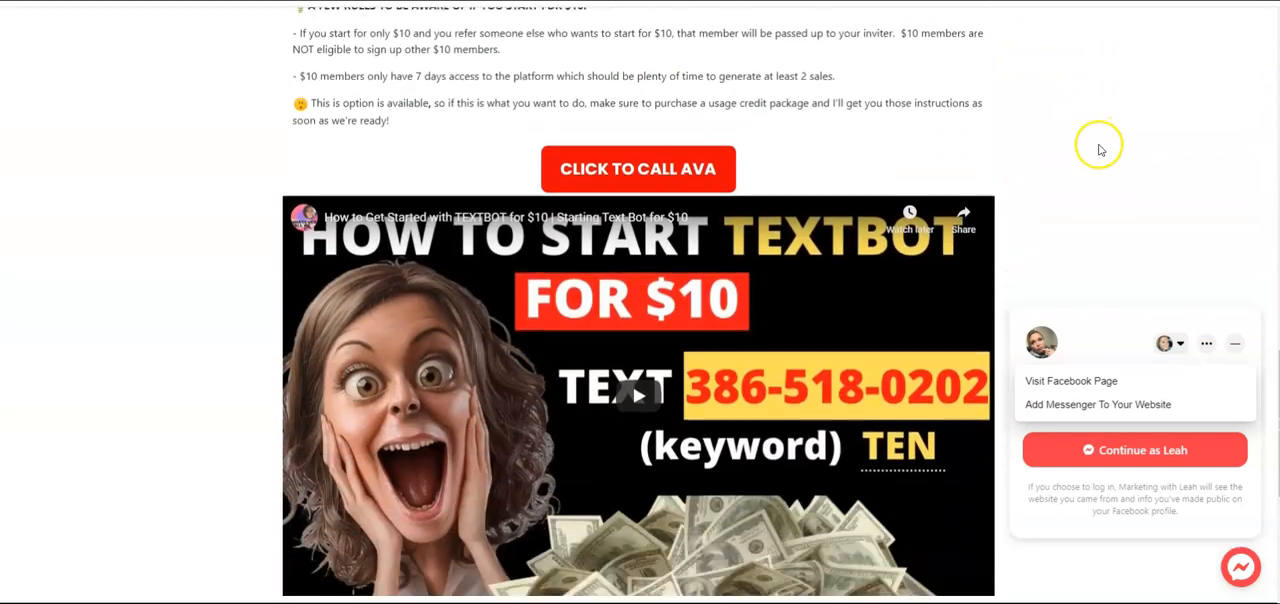
pyautogui.scroll(-3, 1103, 158)
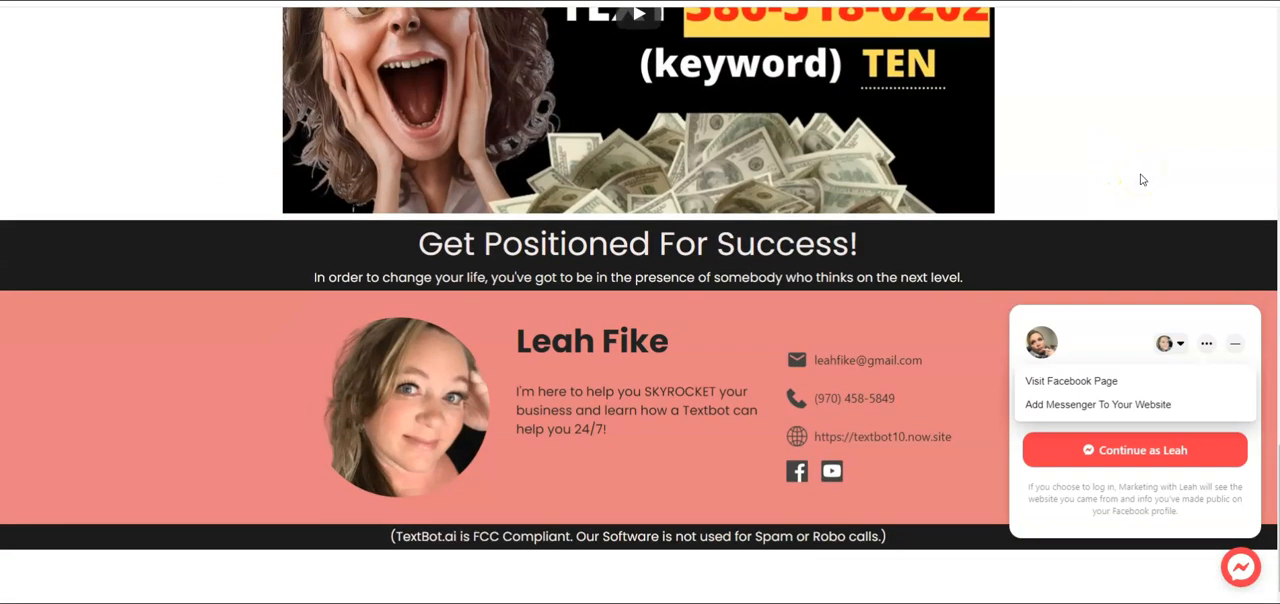
pyautogui.scroll(8, 1145, 181)
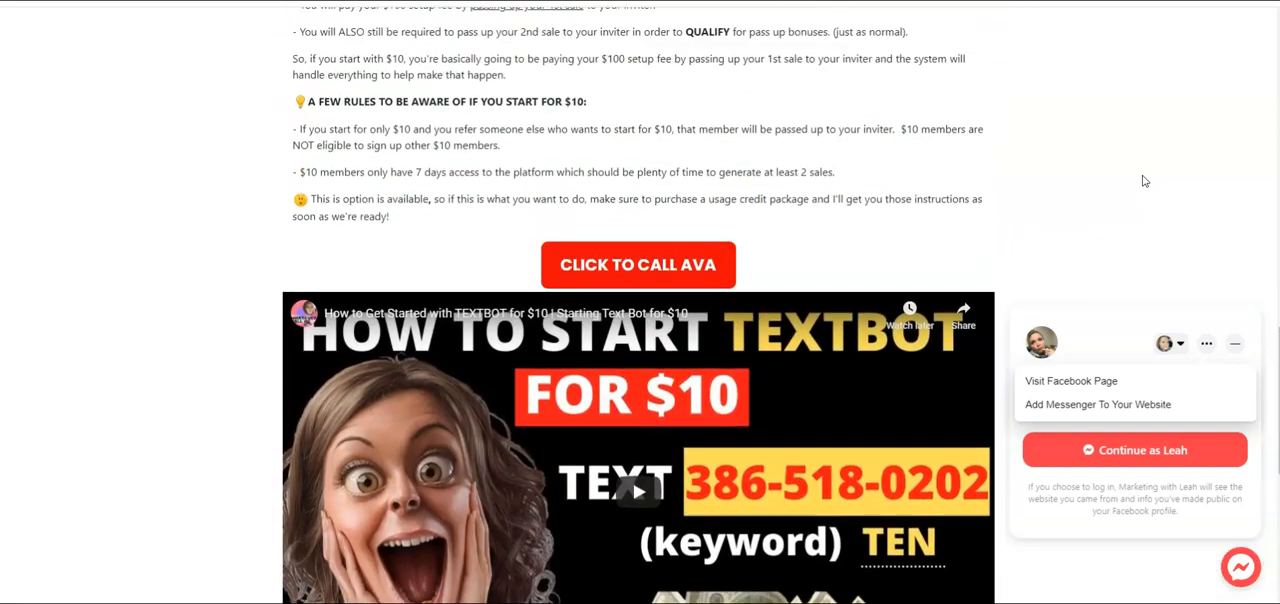
pyautogui.scroll(10, 1145, 181)
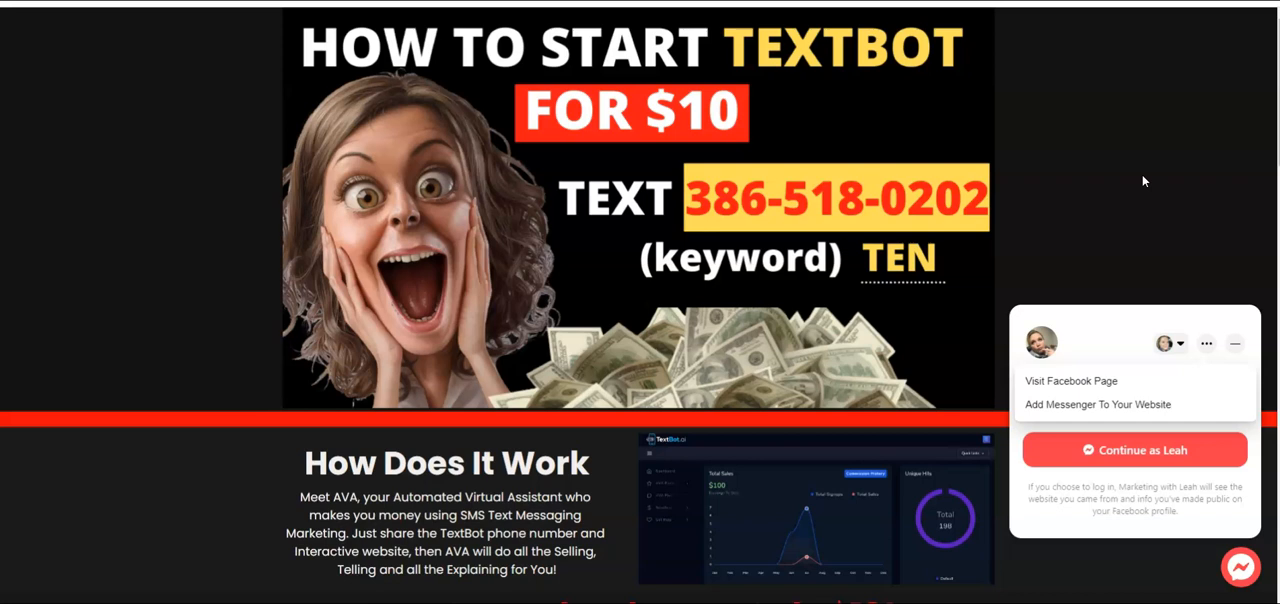
pyautogui.click(1141, 458)
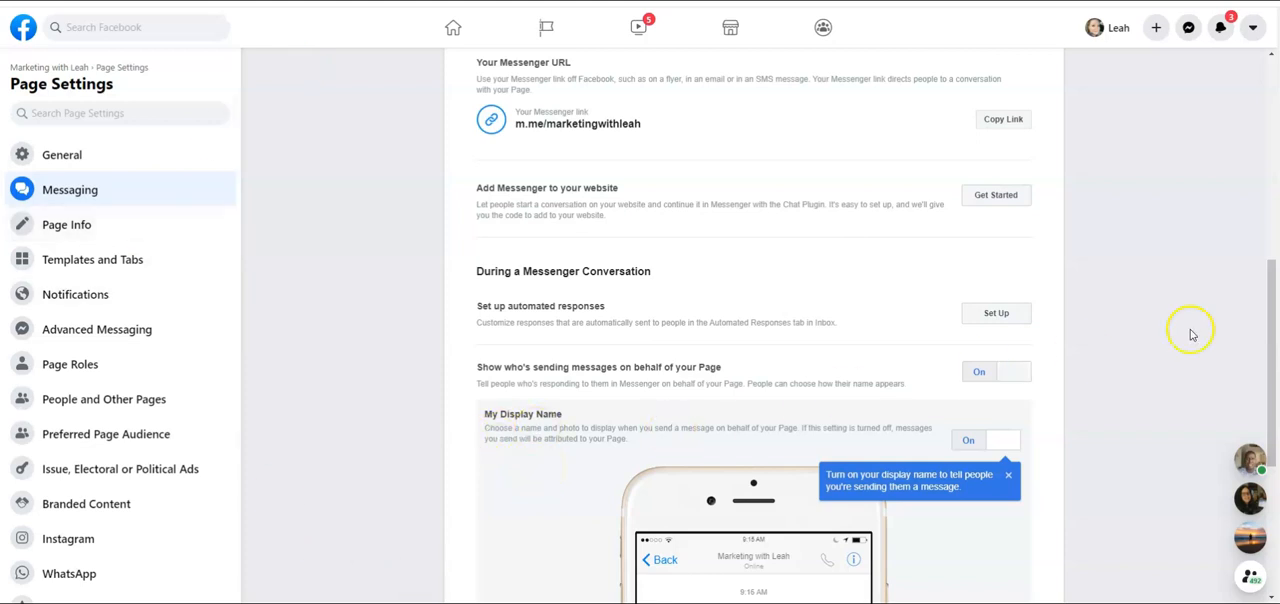
# Review the Page's Messaging settings, reopen the Add Messenger to your website setup and advance to its language and greeting options
pyautogui.scroll(-3, 1186, 331)
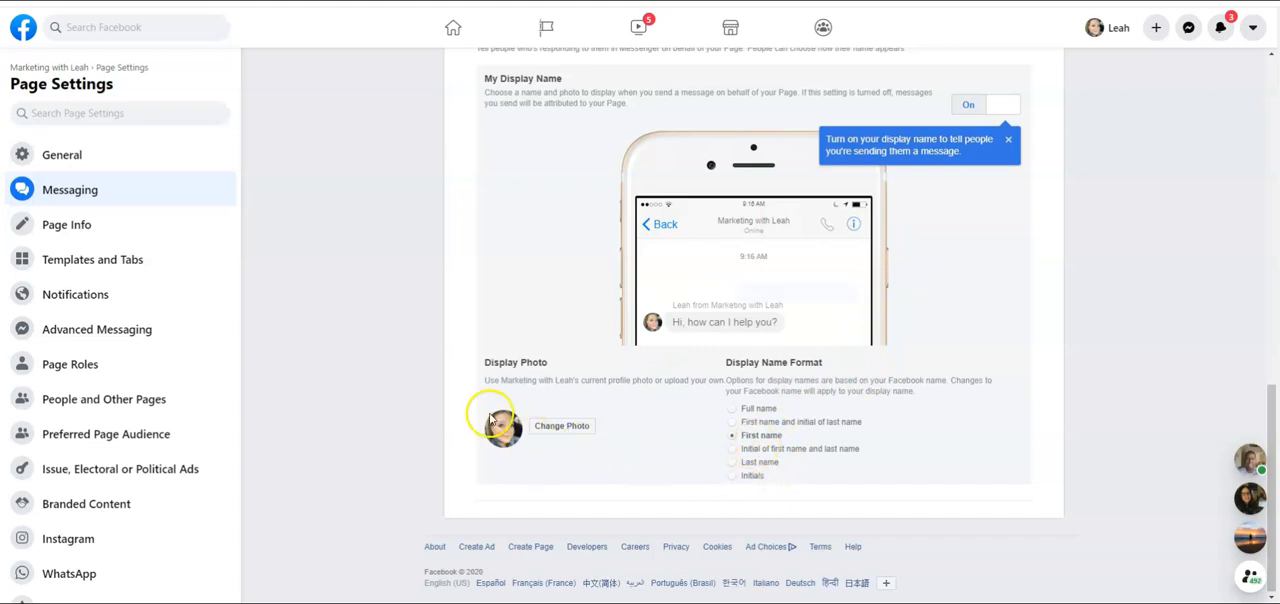
pyautogui.scroll(3, 1125, 335)
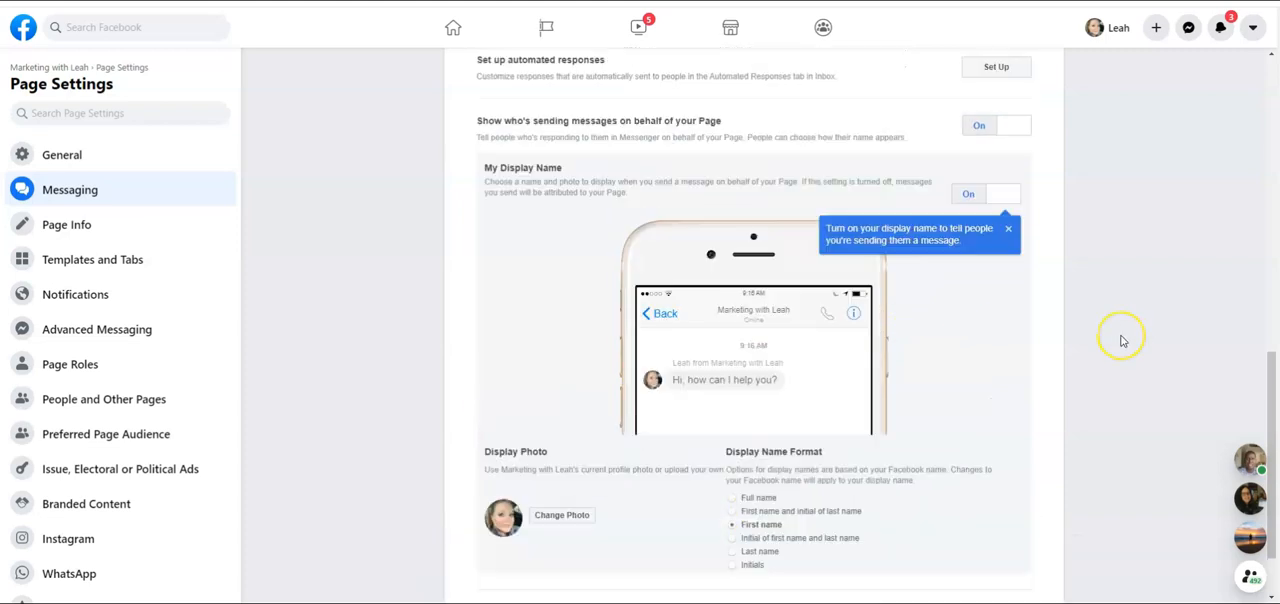
pyautogui.scroll(1, 1122, 341)
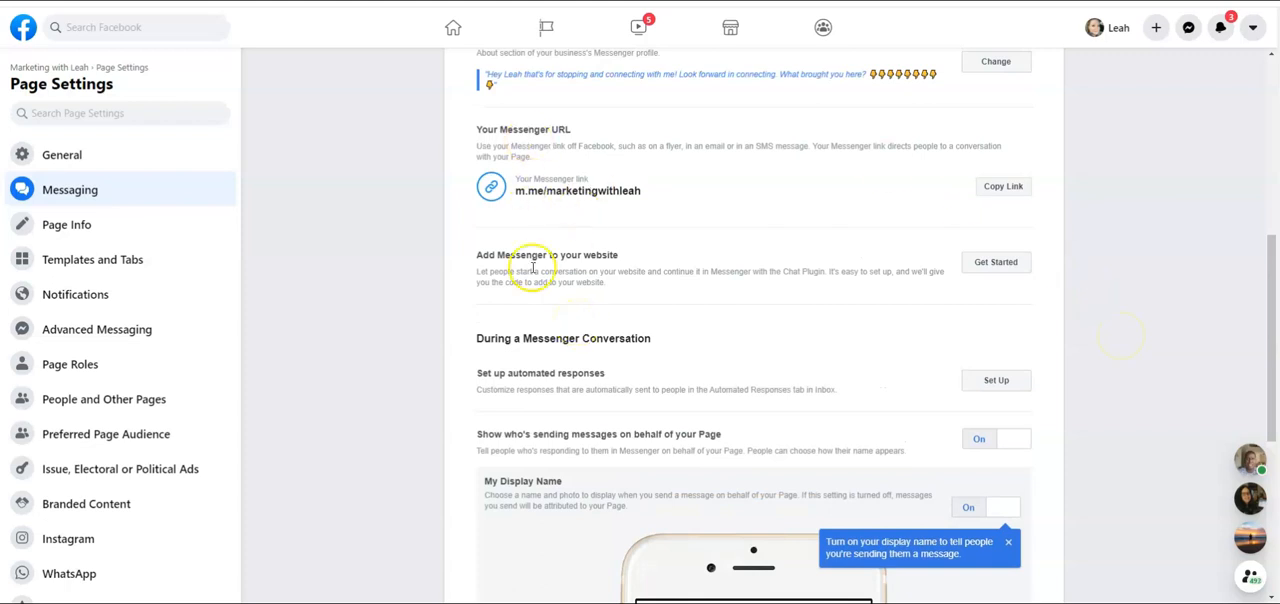
pyautogui.moveTo(618, 258); pyautogui.dragTo(477, 250)
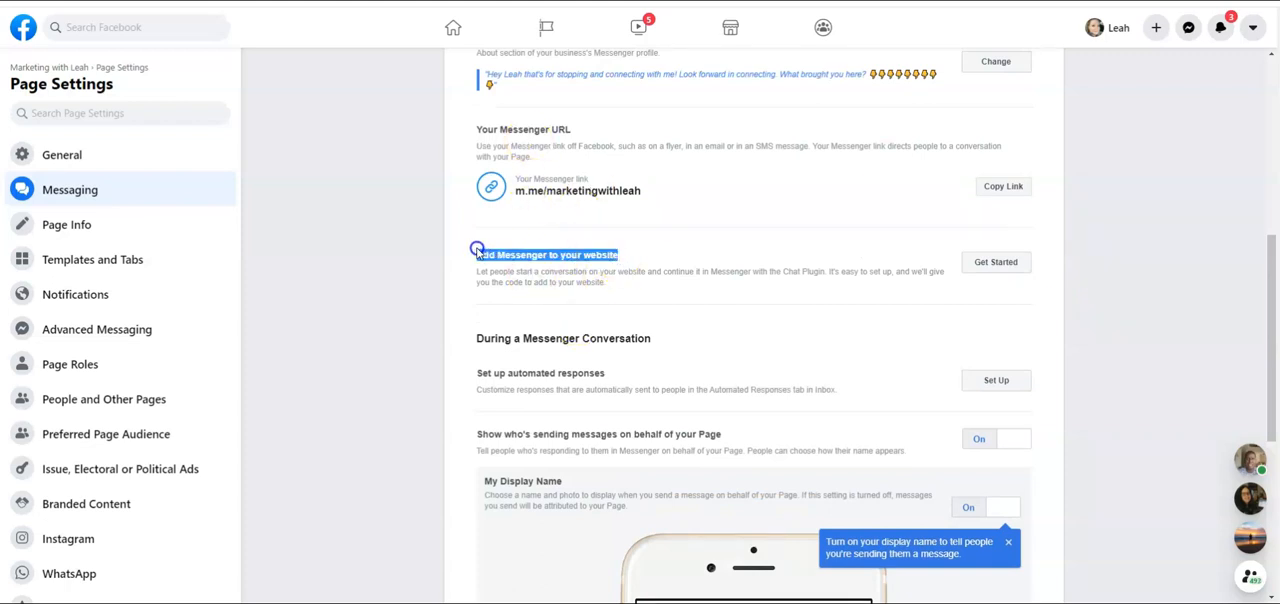
pyautogui.click(1000, 264)
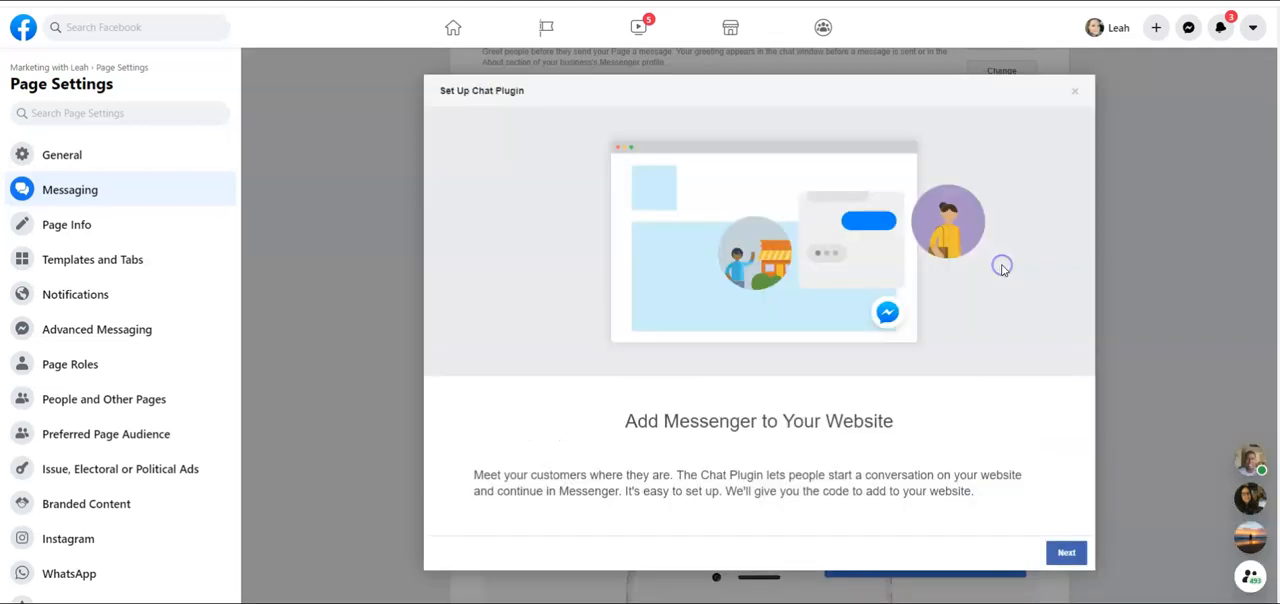
pyautogui.click(1066, 553)
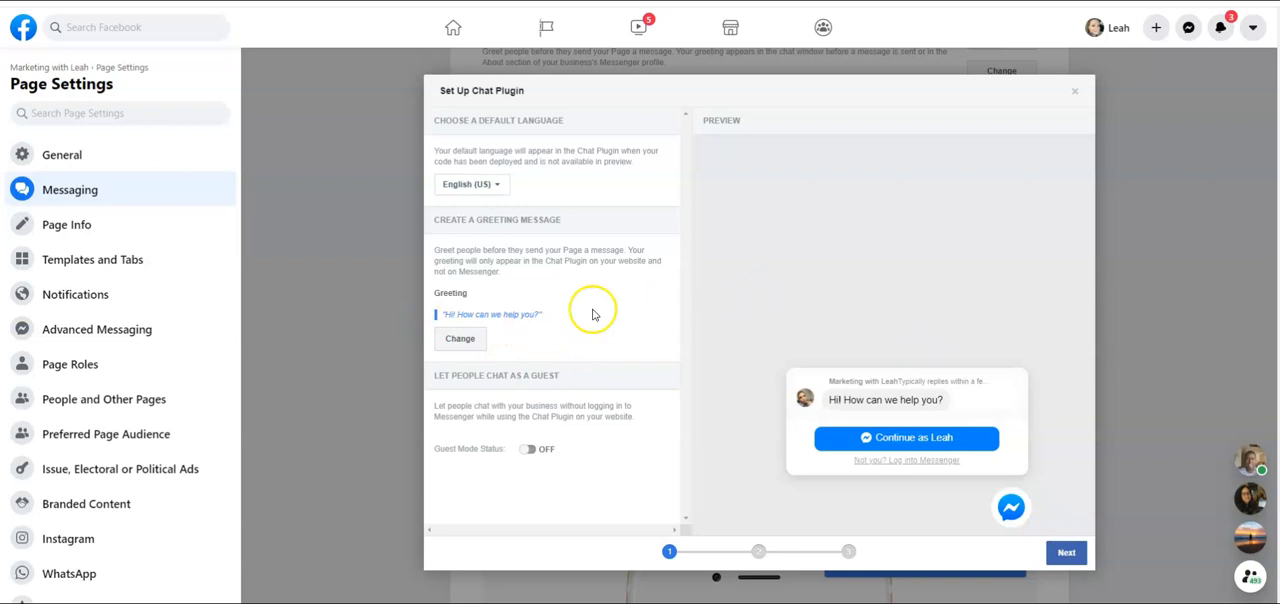
# Save the greeting "Hi! How can we help you?" as is and go through the appearance options to the website domains and code snippet
pyautogui.click(459, 339)
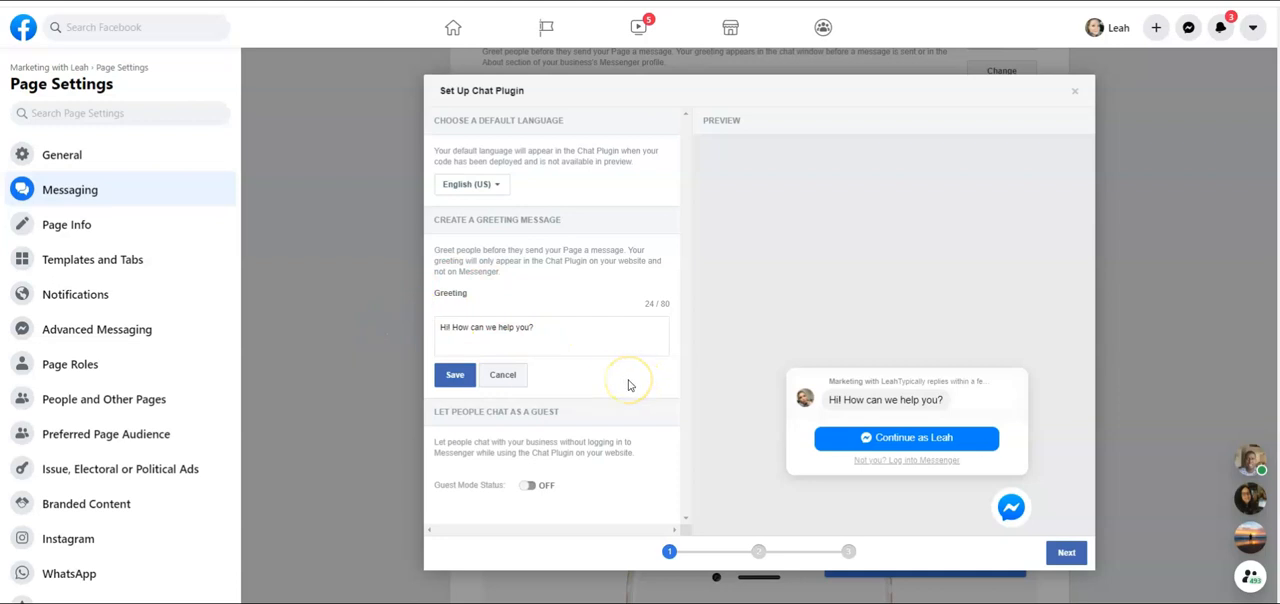
pyautogui.click(455, 375)
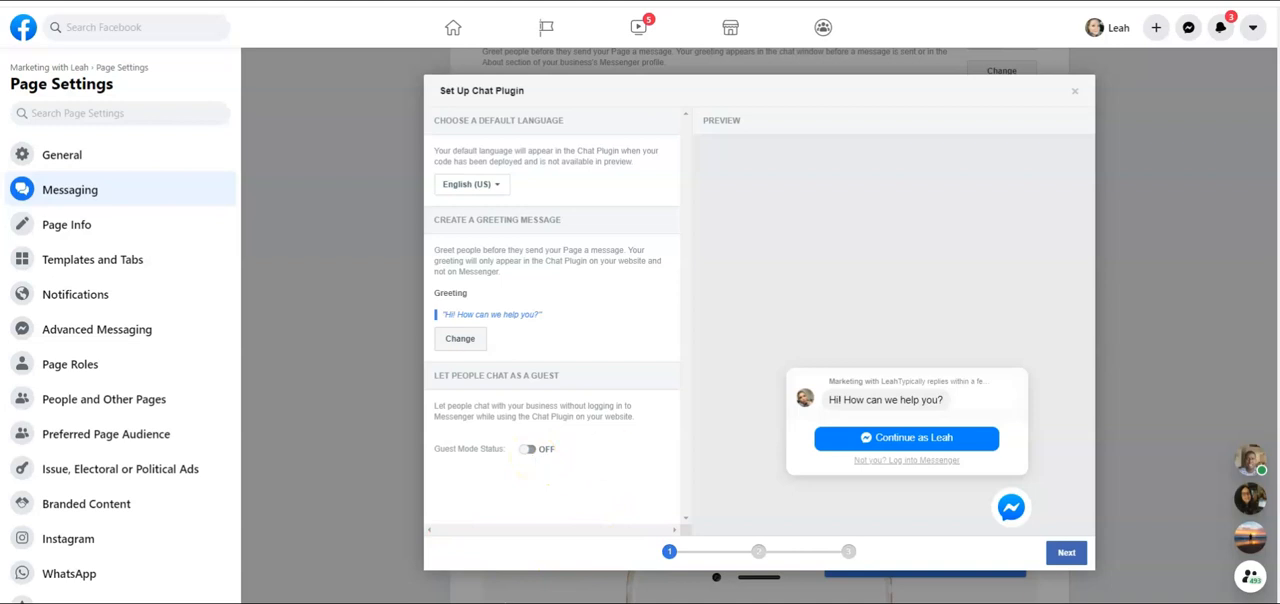
pyautogui.click(1066, 555)
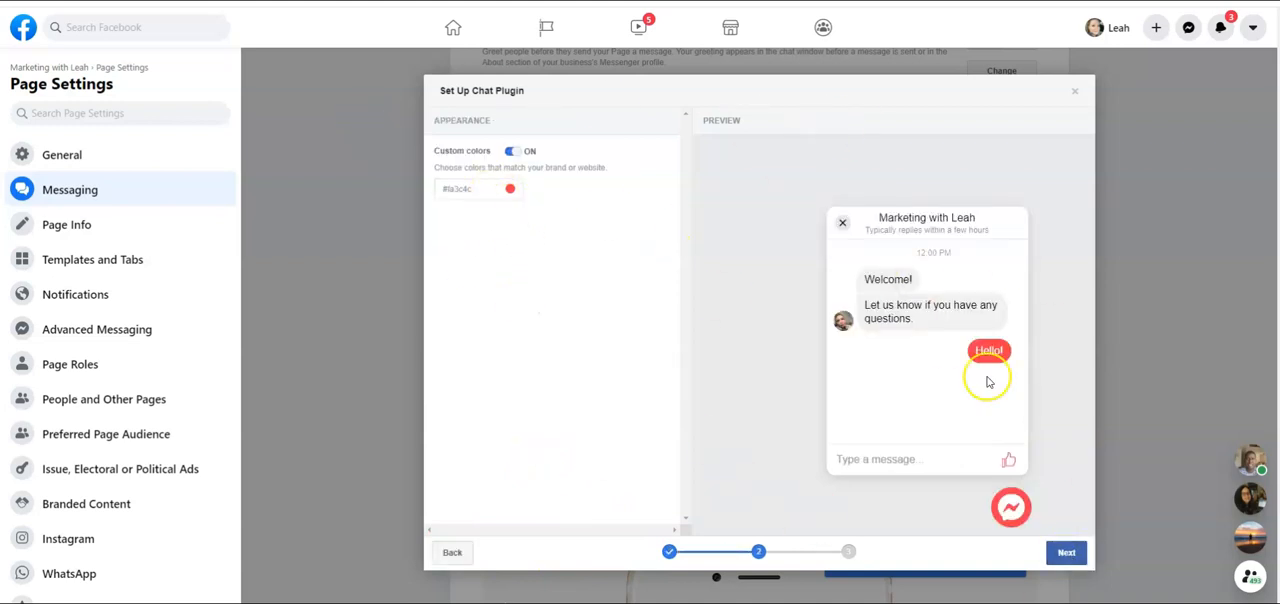
pyautogui.click(1067, 553)
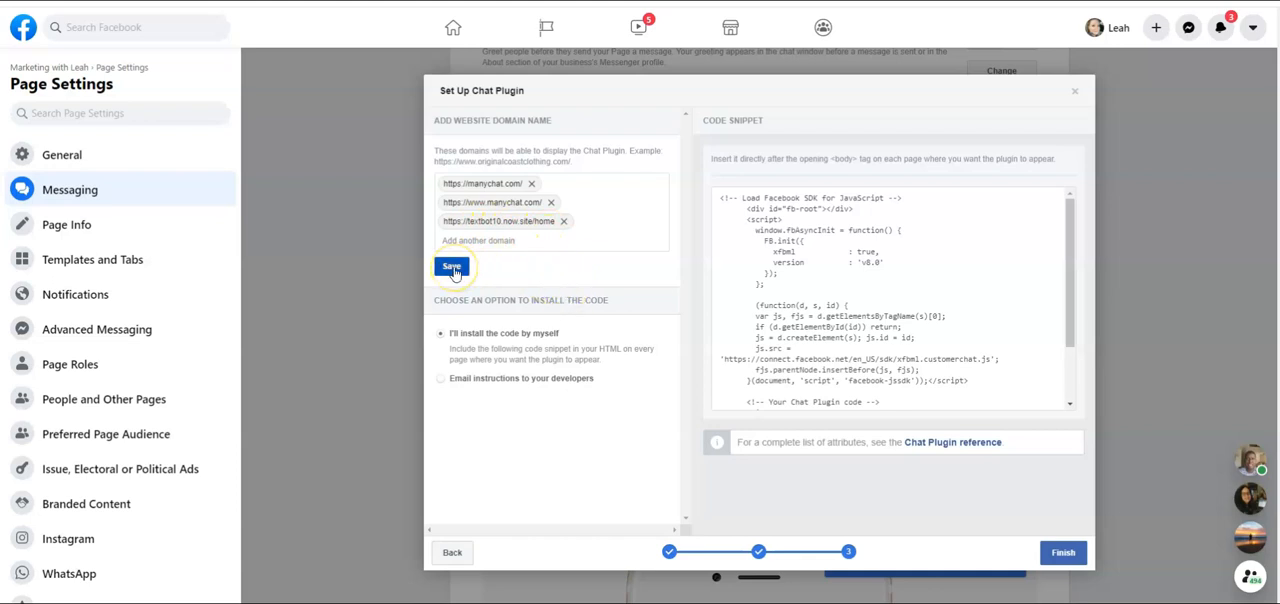
pyautogui.moveTo(737, 305)
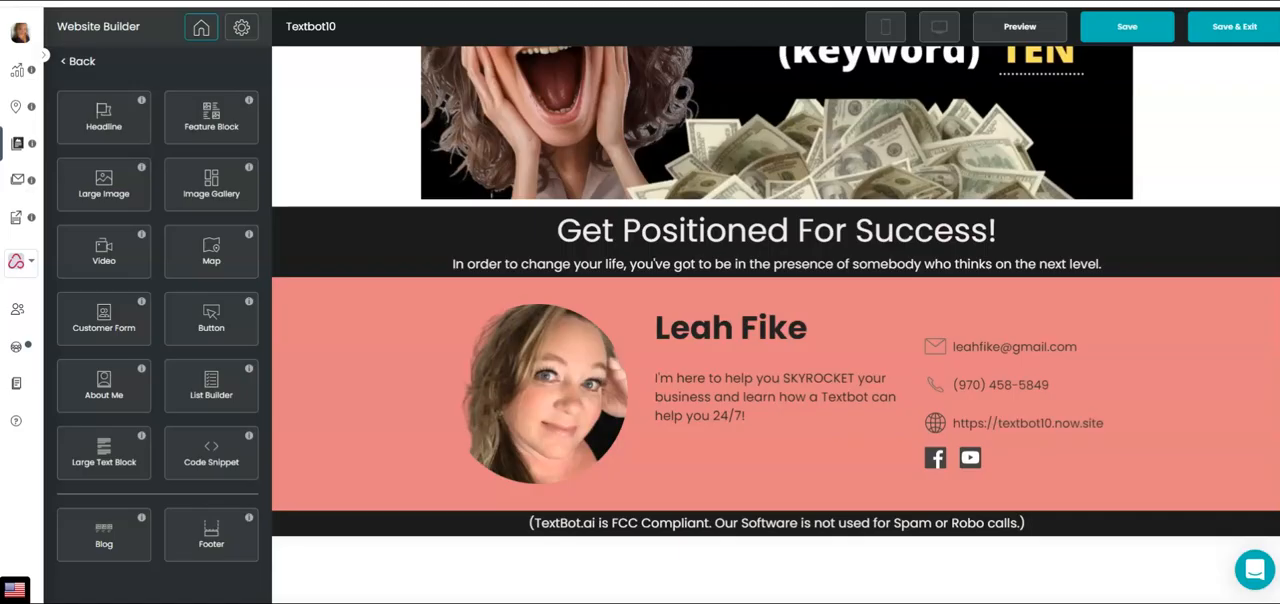
# Switch to the Nowsite builder and set the Code Snippet section's top padding to 10 px, keeping 40 px at the bottom
pyautogui.click(728, 584)
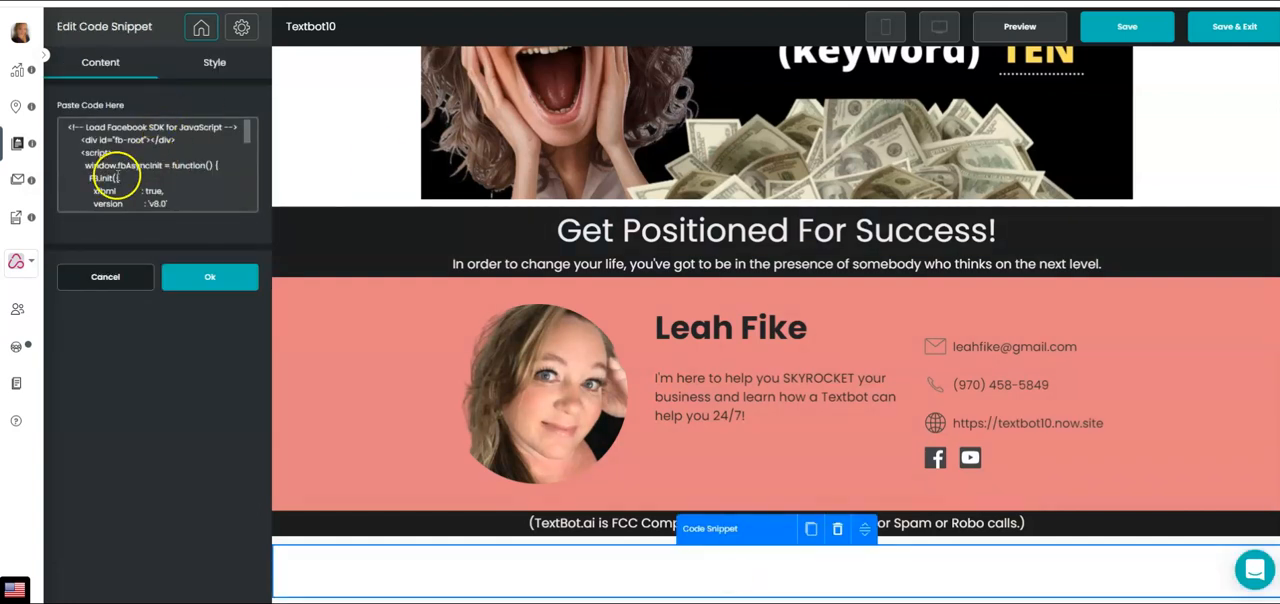
pyautogui.click(220, 64)
pyautogui.click(88, 210)
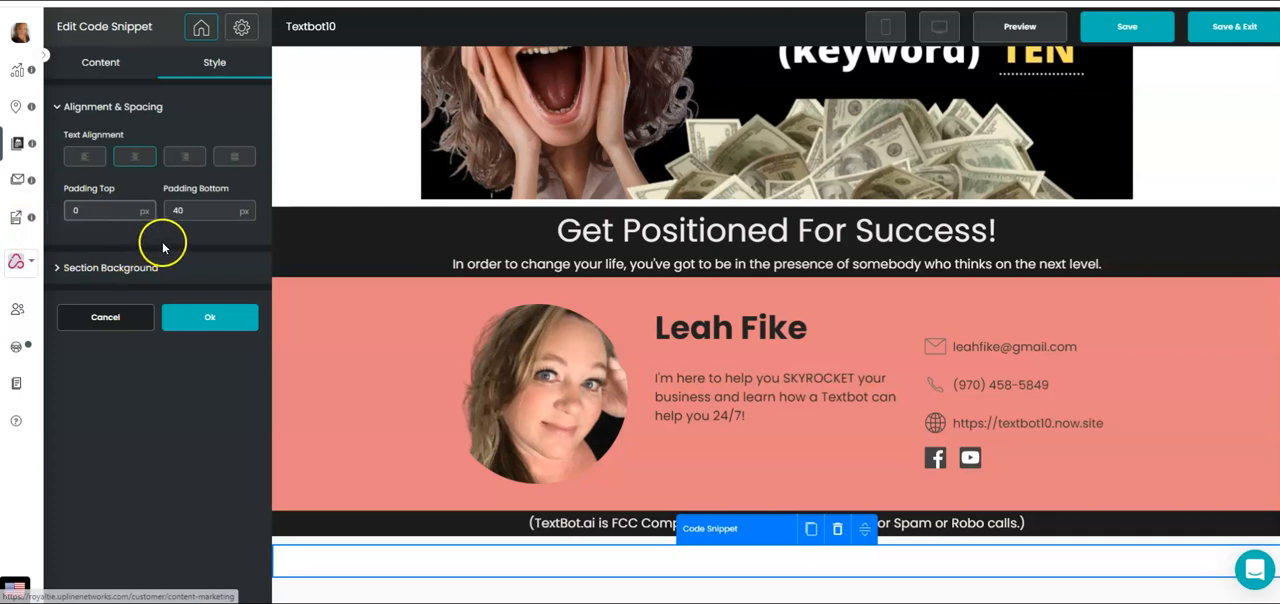
pyautogui.click(199, 228)
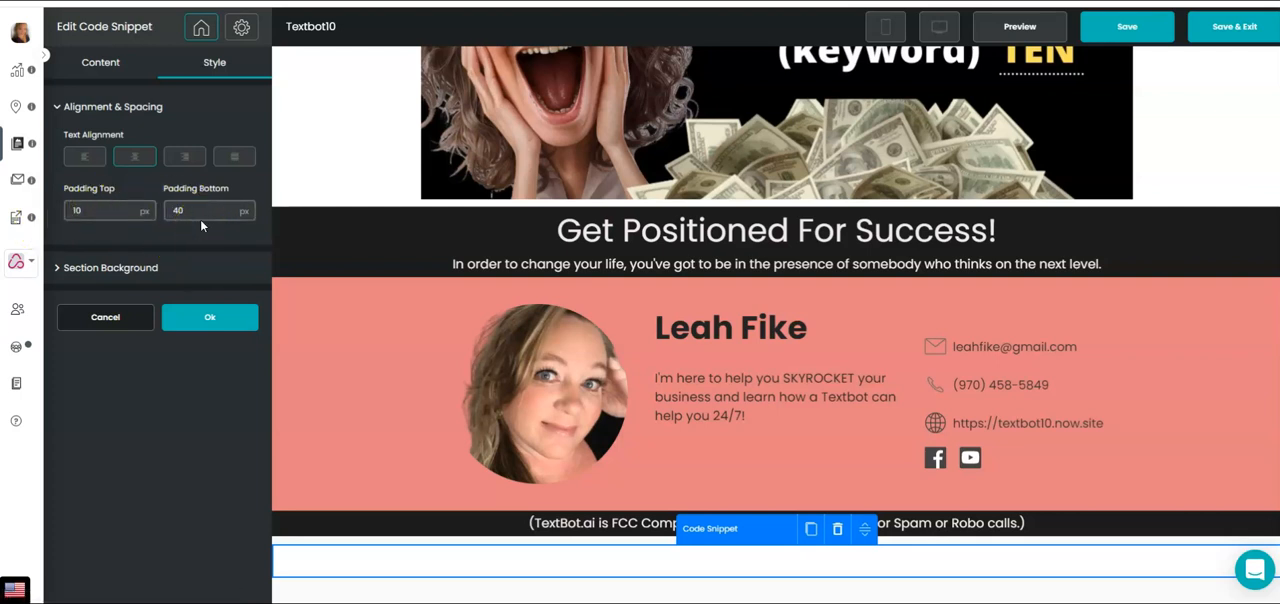
pyautogui.click(196, 320)
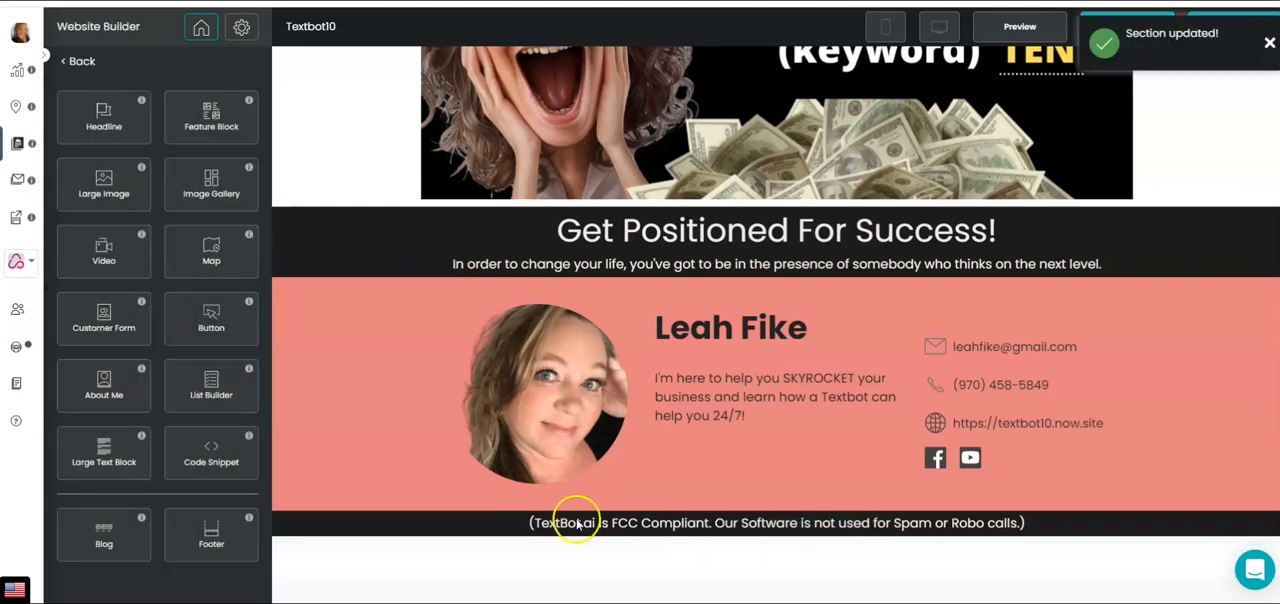
# Save the Textbot10 website and preview it
pyautogui.click(1266, 51)
pyautogui.click(1133, 28)
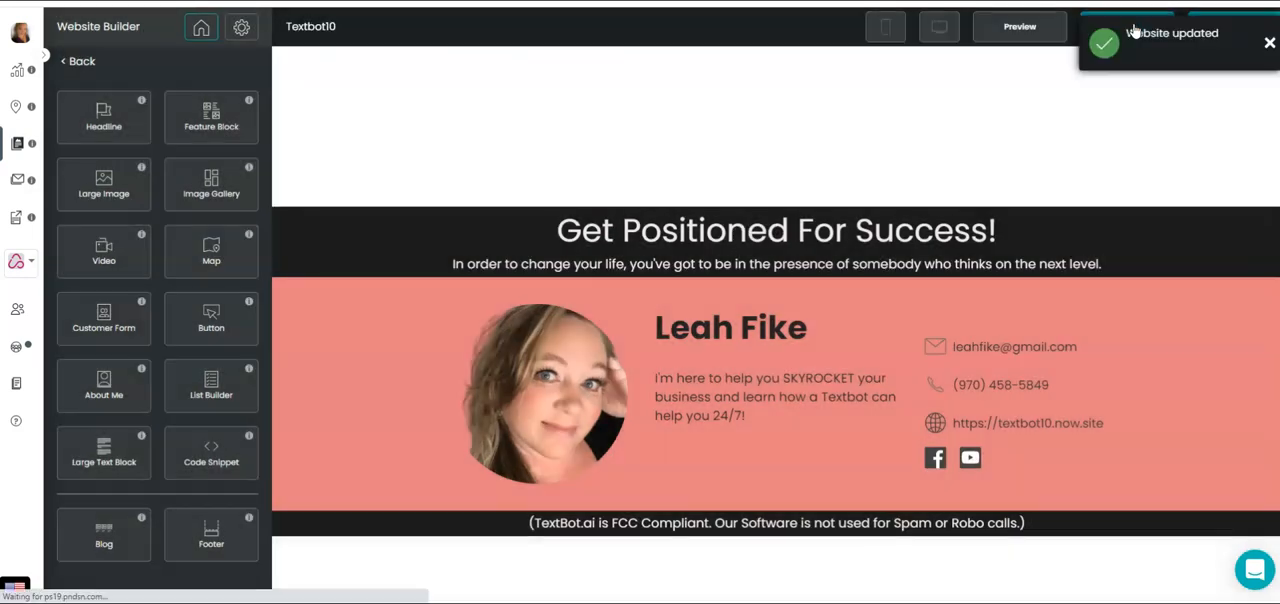
pyautogui.click(1270, 45)
pyautogui.click(1027, 31)
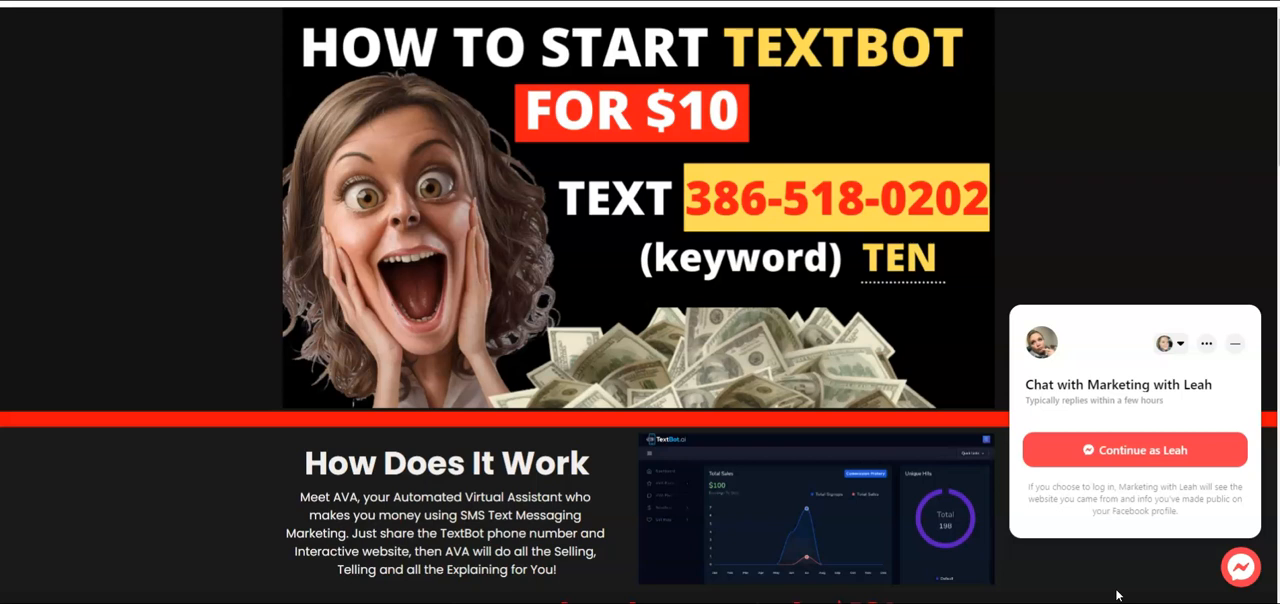
# Continue in the chat widget with the logged-in Facebook account and send "Hey I have a question. Can you help?"
pyautogui.click(1138, 451)
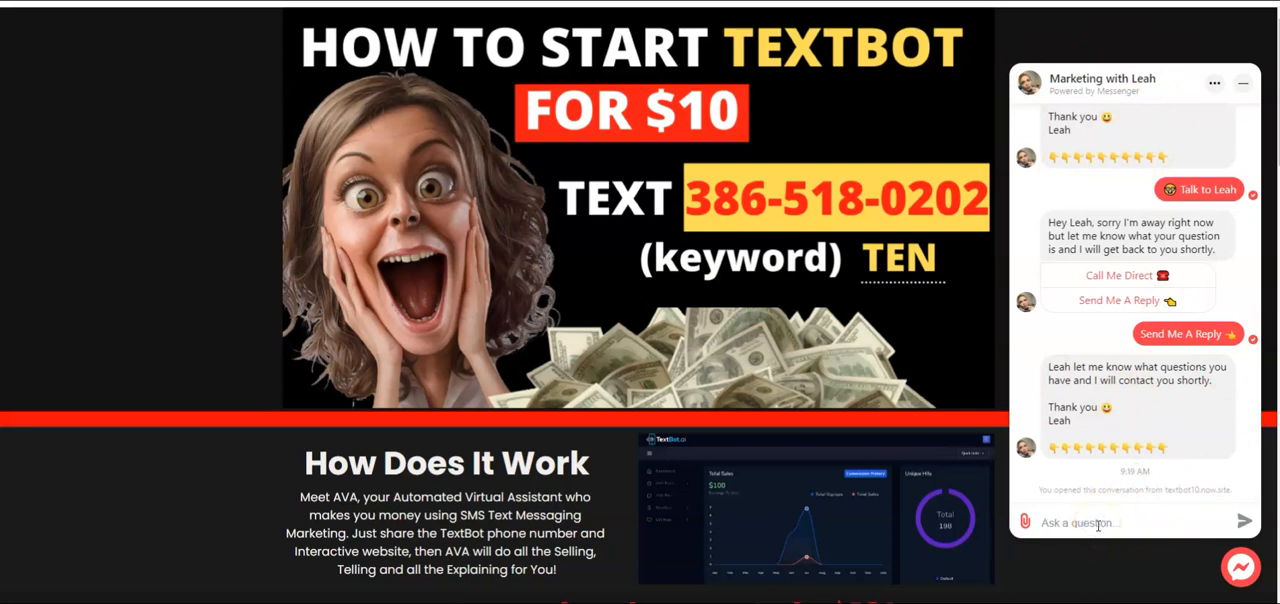
pyautogui.write('Hey I have a question. Can you help?')
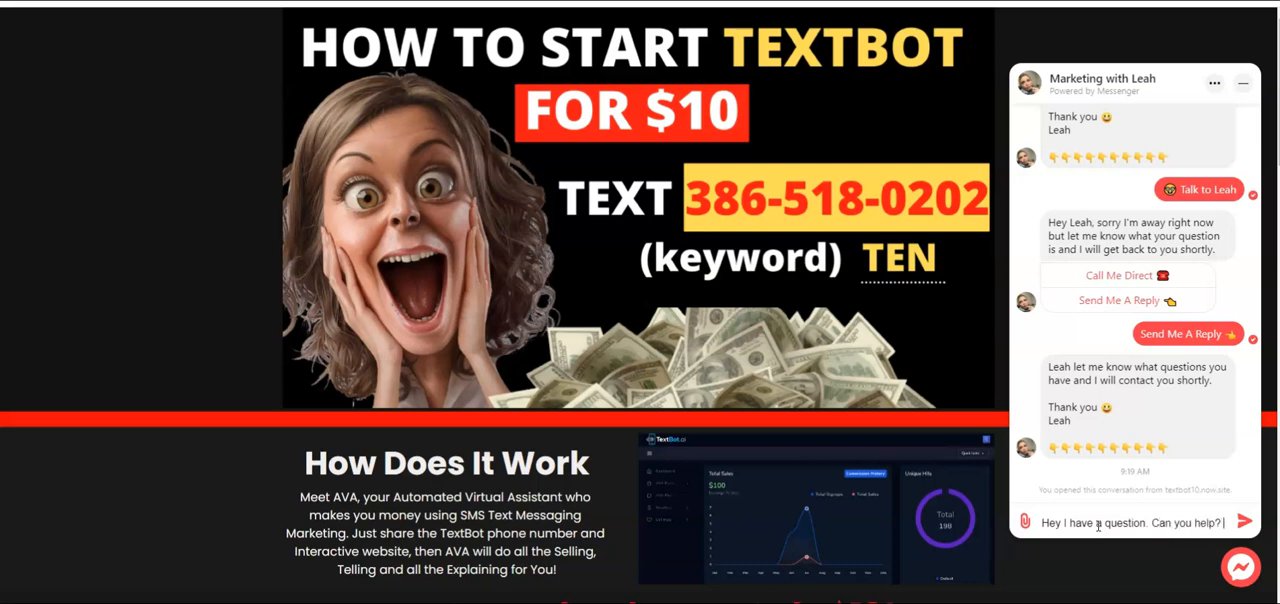
pyautogui.press('Return')
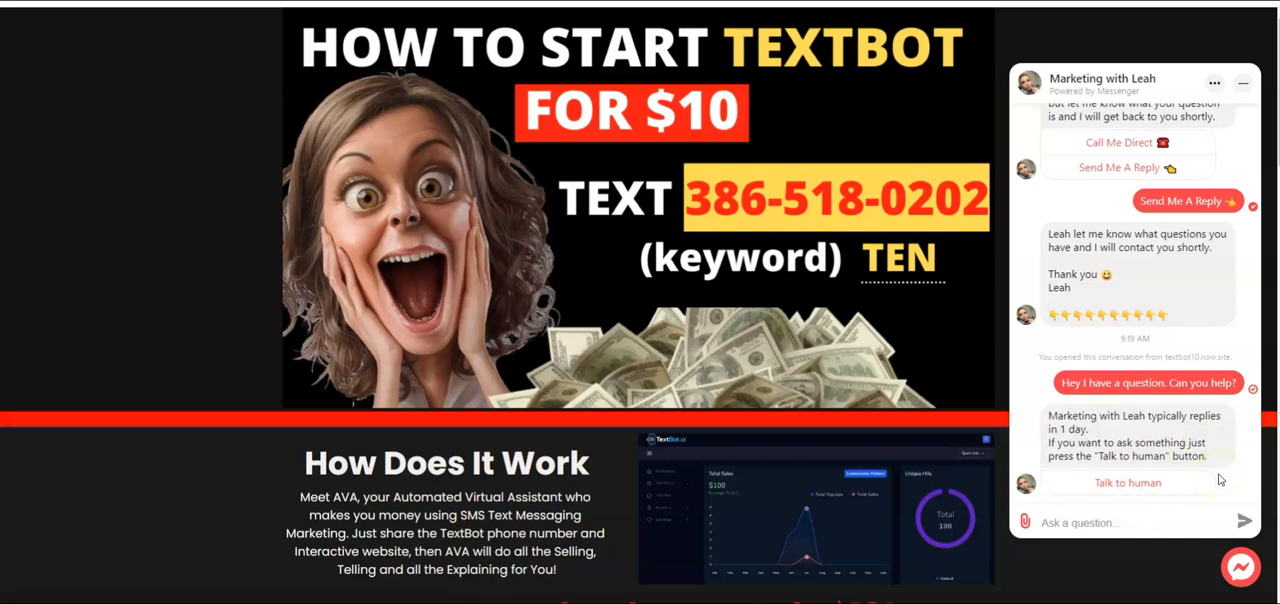
# Choose the Talk to human reply in the chat widget and send the message "how do I get started?"
pyautogui.click(1110, 482)
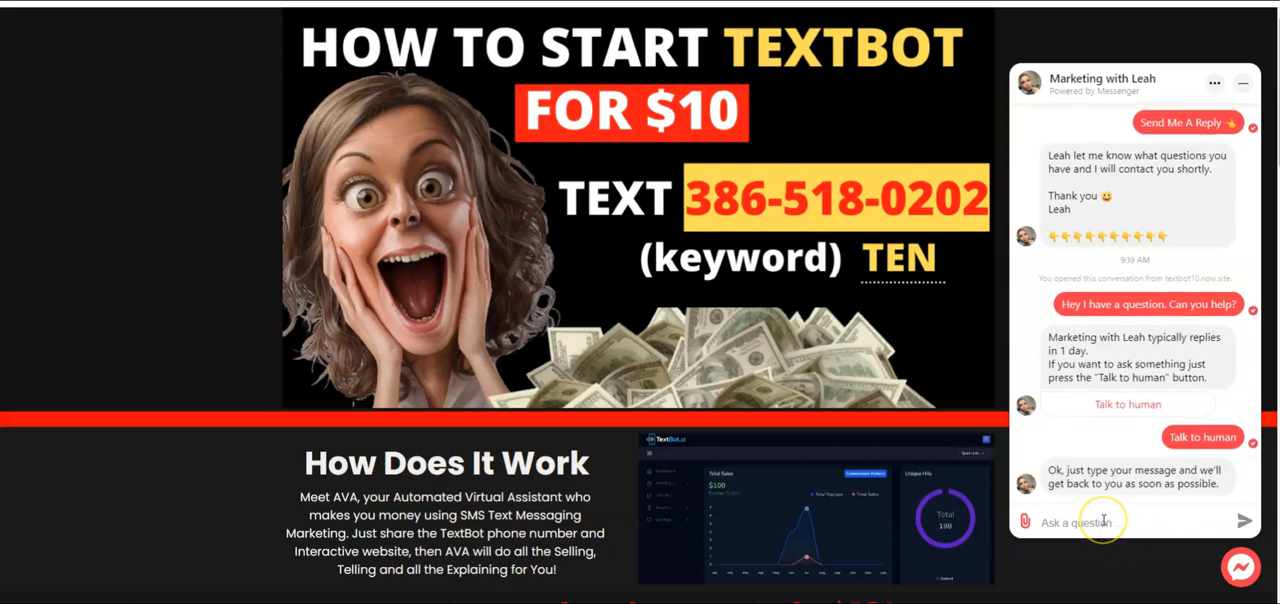
pyautogui.click(1104, 521)
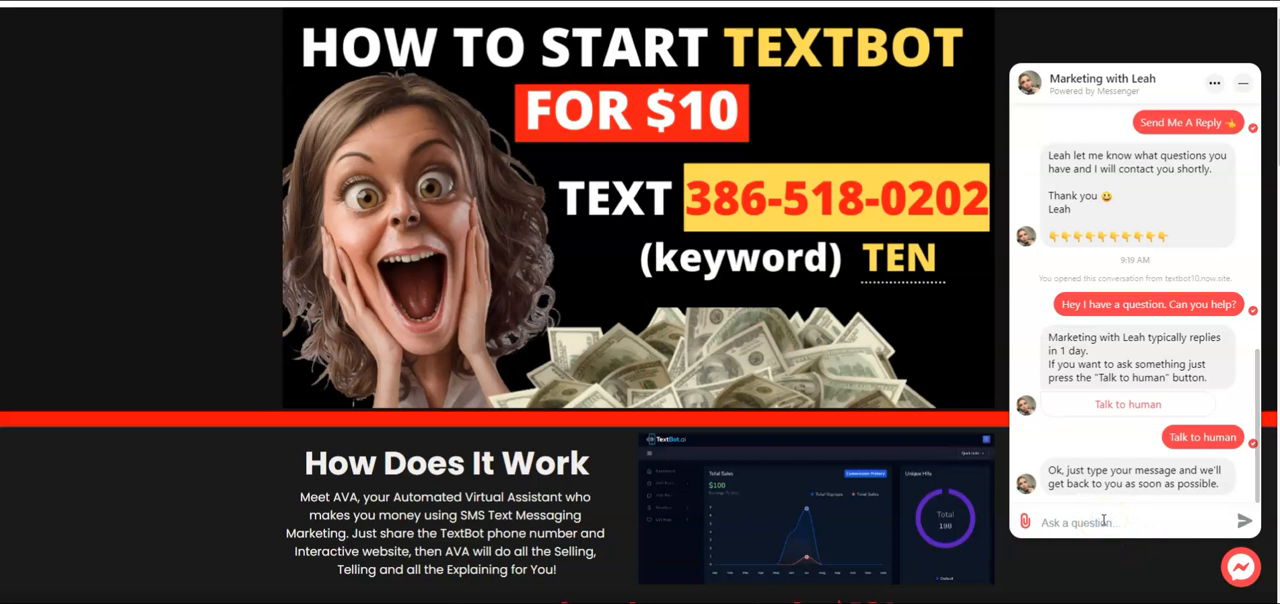
pyautogui.write('h')
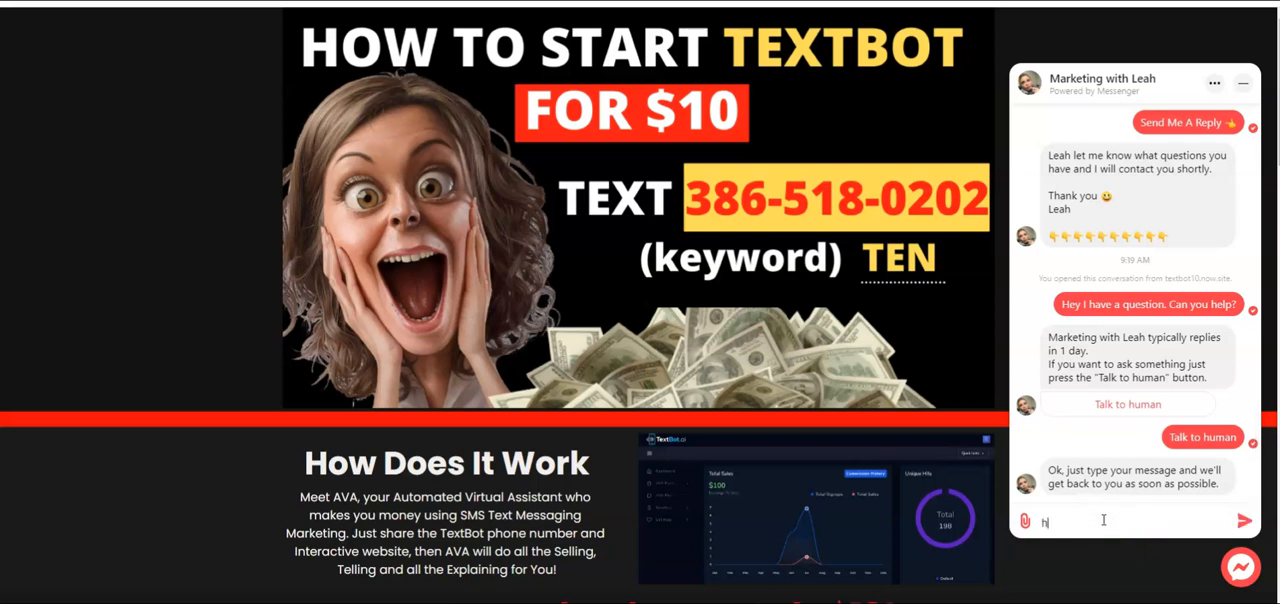
pyautogui.write('ow do I get started?')
pyautogui.press('Return')
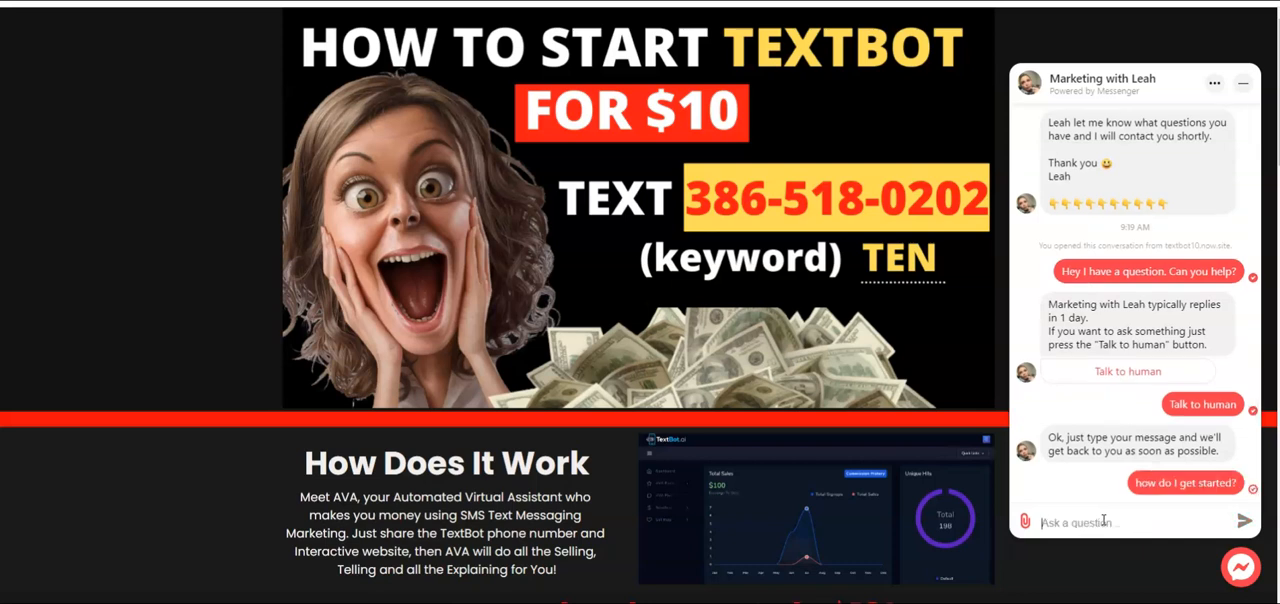
pyautogui.click(1107, 521)
pyautogui.click(1108, 521)
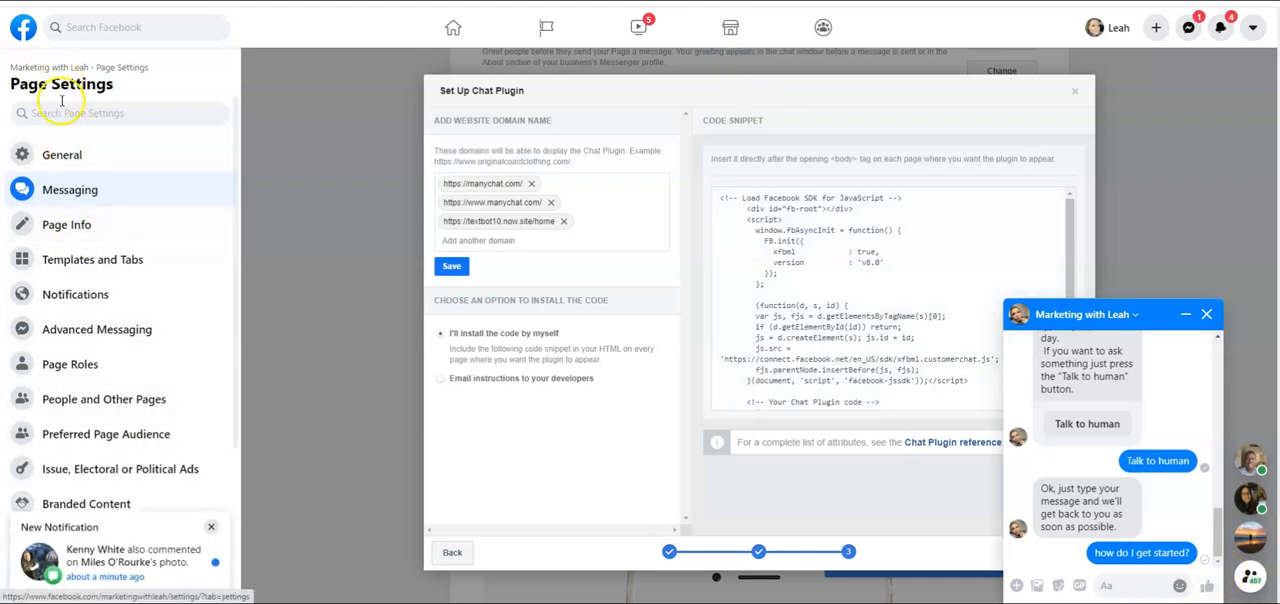
# Switch to Facebook, dismiss the new notification and open the business page's conversation from the Messenger list
pyautogui.click(211, 527)
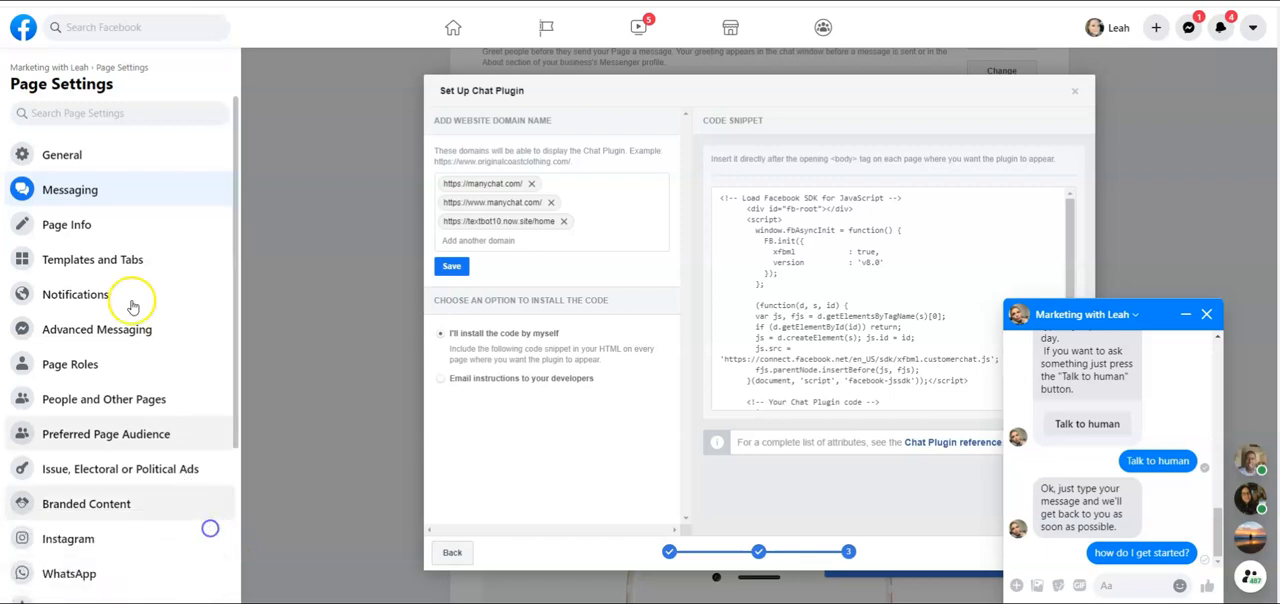
pyautogui.click(1191, 35)
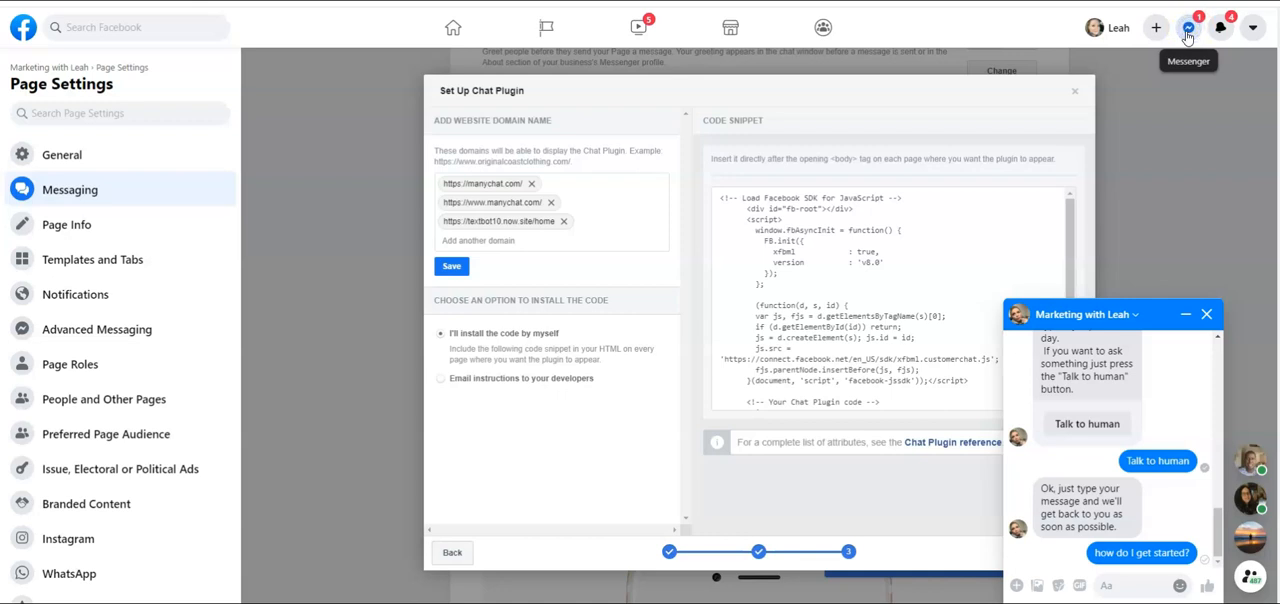
pyautogui.click(1188, 30)
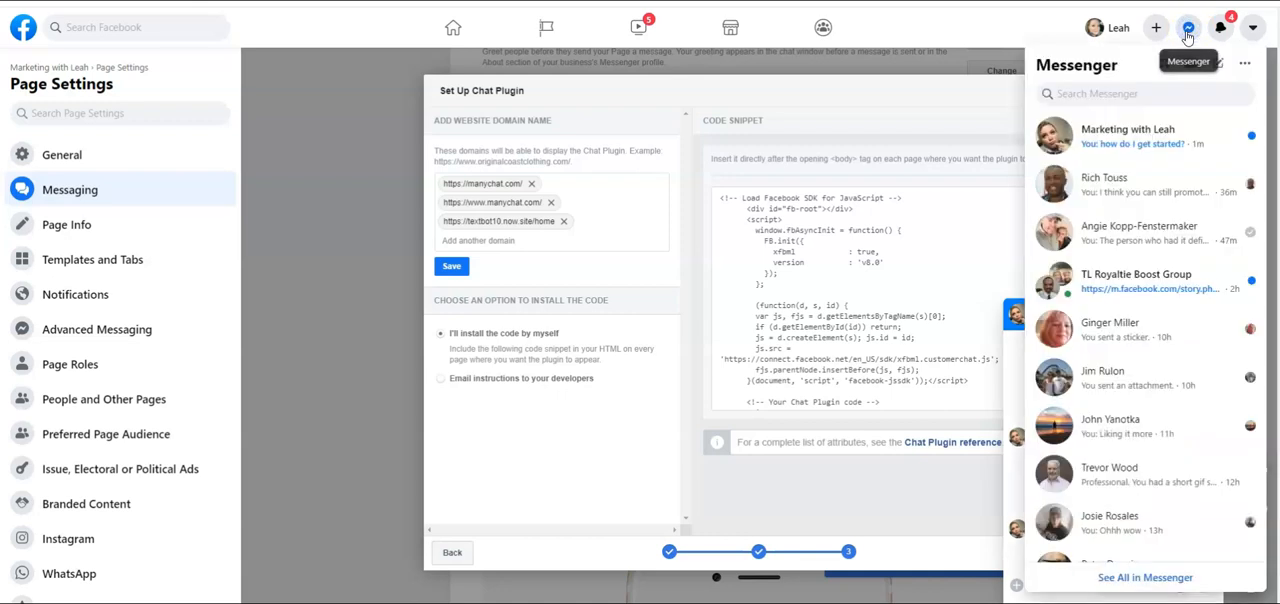
pyautogui.click(1154, 149)
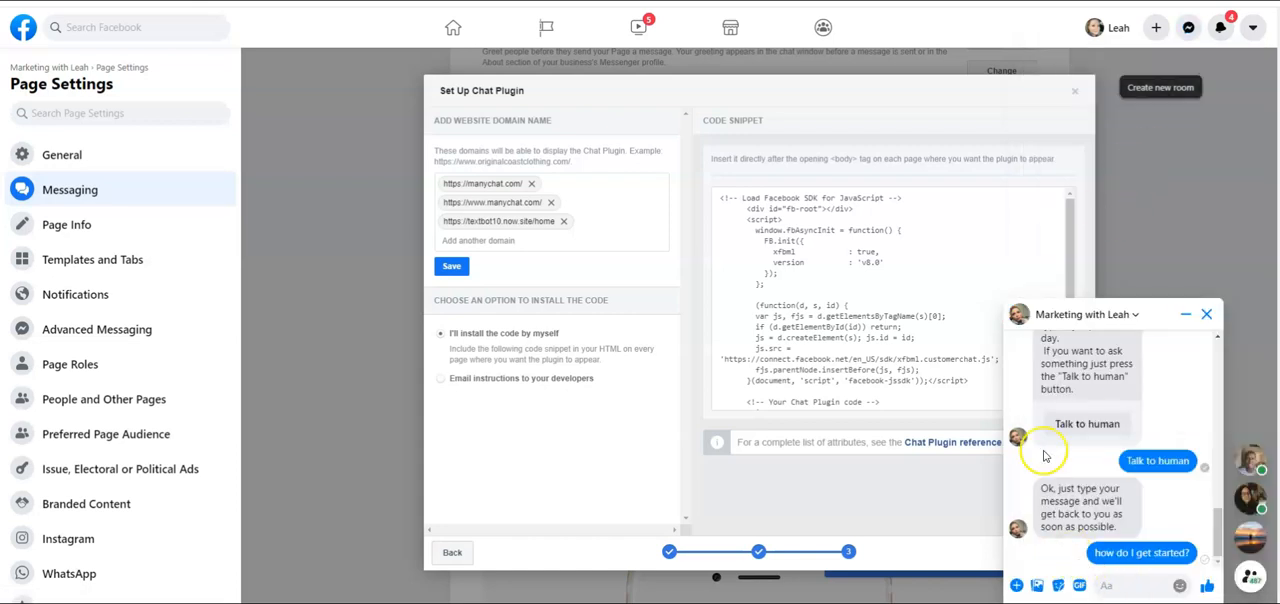
# Send "Are you looking at Textbot for $10?" in the Messenger conversation and return to the chat widget on the website
pyautogui.click(1123, 586)
pyautogui.write('W')
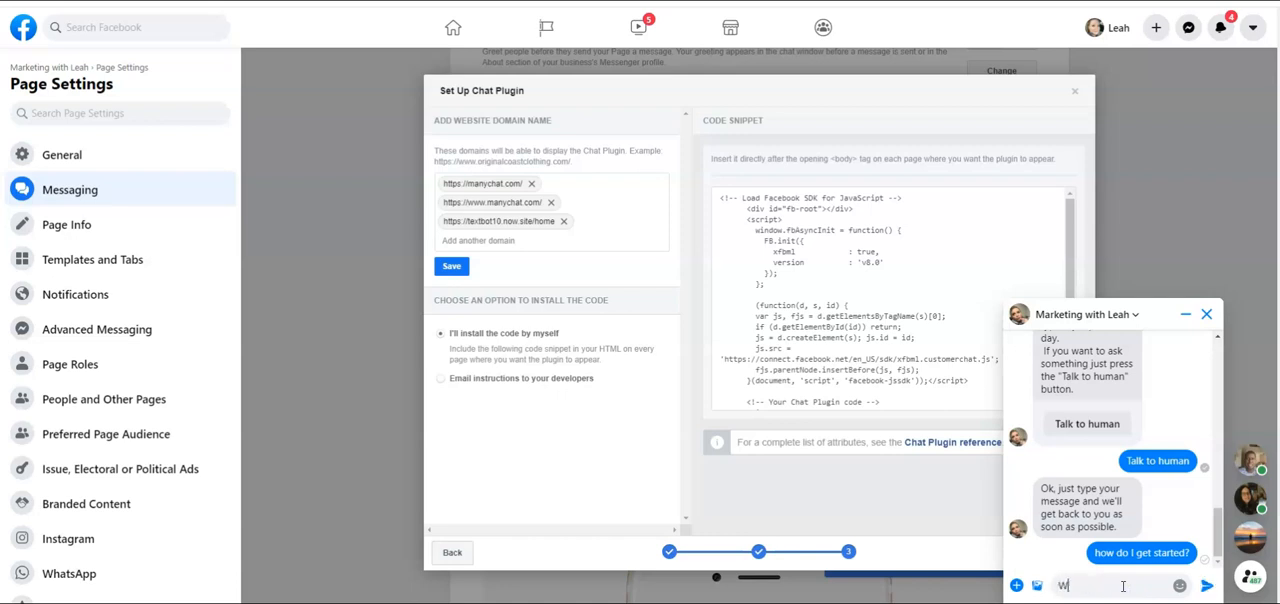
pyautogui.write('hich Program')
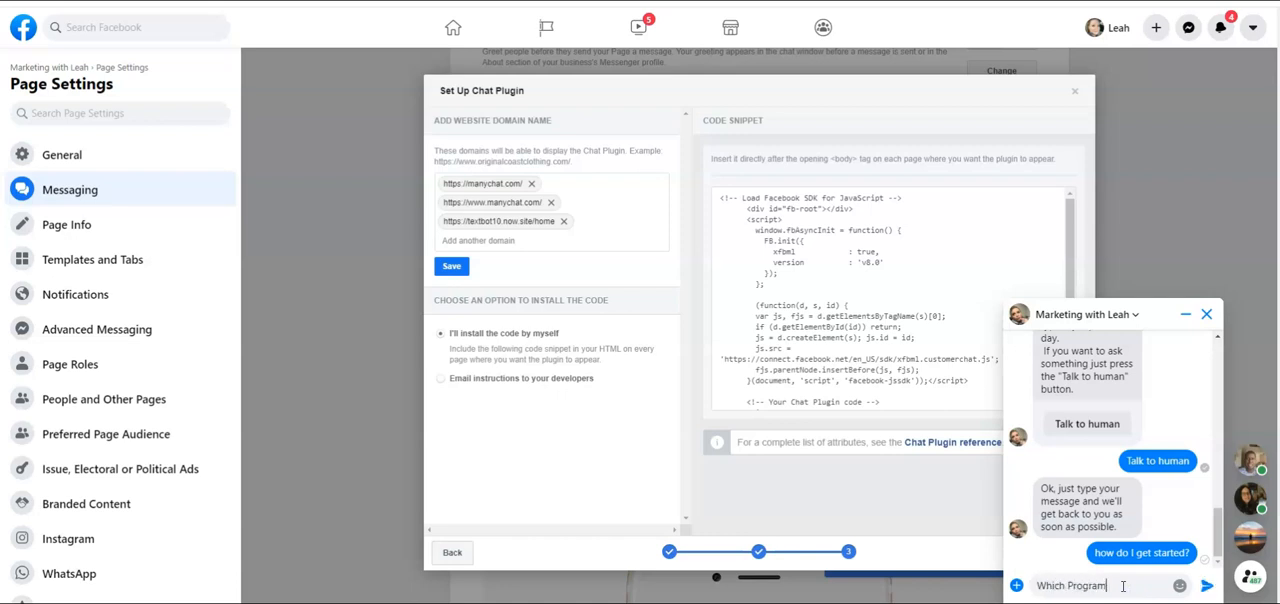
pyautogui.press('BackSpace')
pyautogui.press('BackSpace')
pyautogui.press('BackSpace')
pyautogui.press('BackSpace')
pyautogui.press('BackSpace')
pyautogui.press('BackSpace')
pyautogui.press('BackSpace')
pyautogui.press('BackSpace')
pyautogui.press('BackSpace')
pyautogui.press('BackSpace')
pyautogui.press('BackSpace')
pyautogui.press('BackSpace')
pyautogui.write('Are you looking at Textbot for')
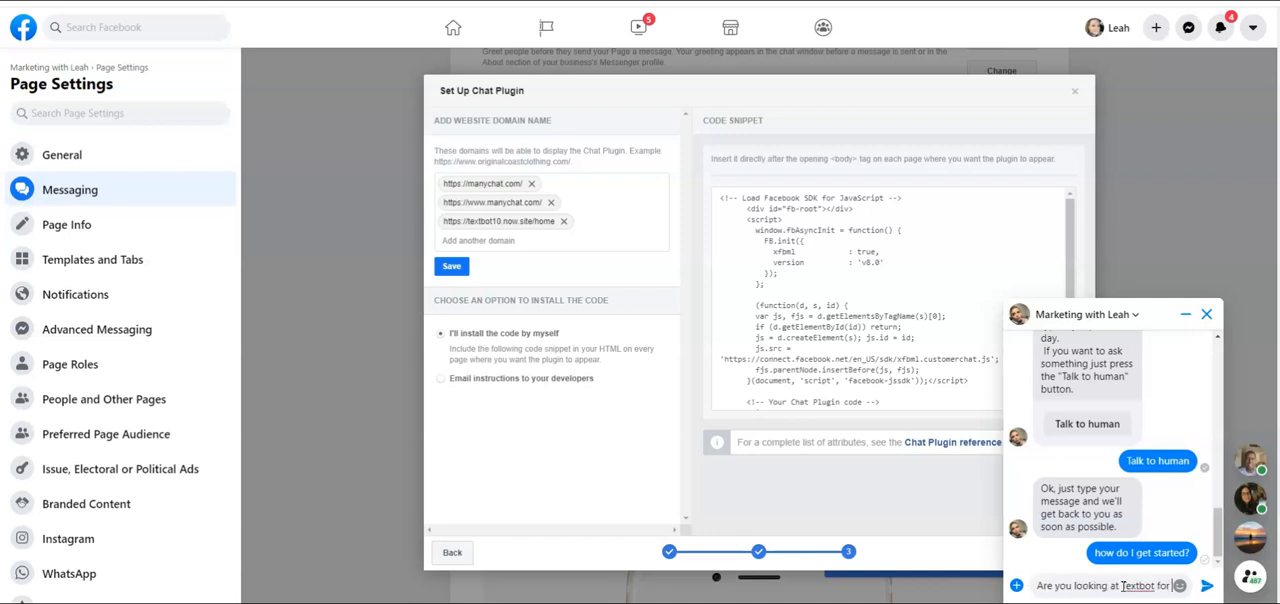
pyautogui.write(' S10?')
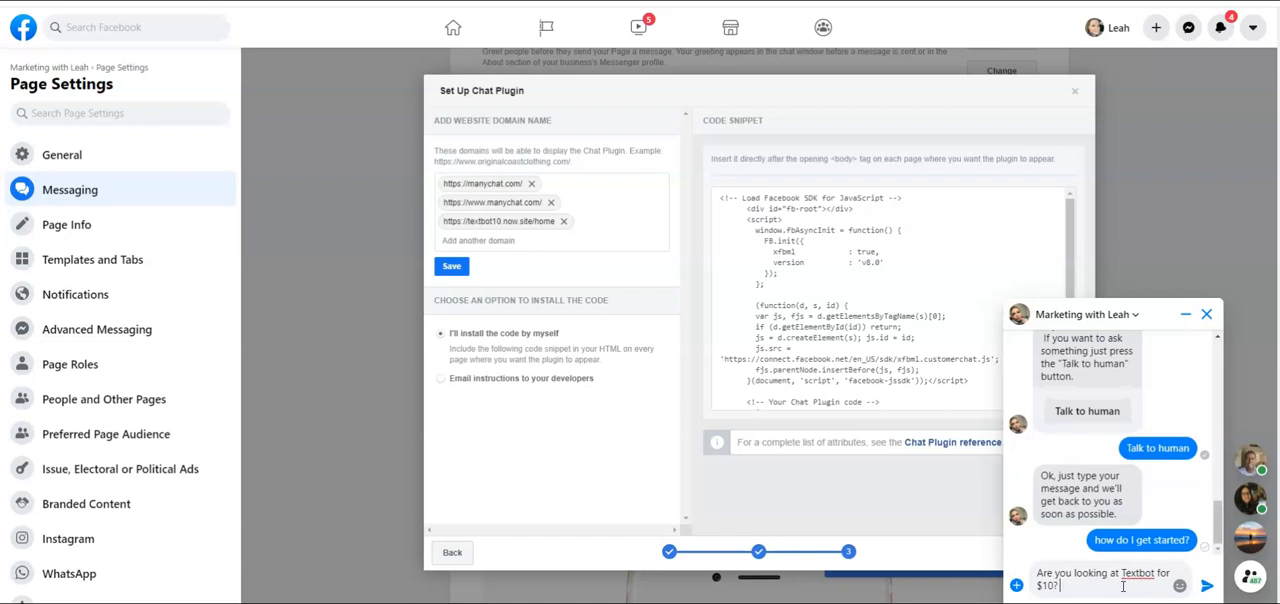
pyautogui.press('Return')
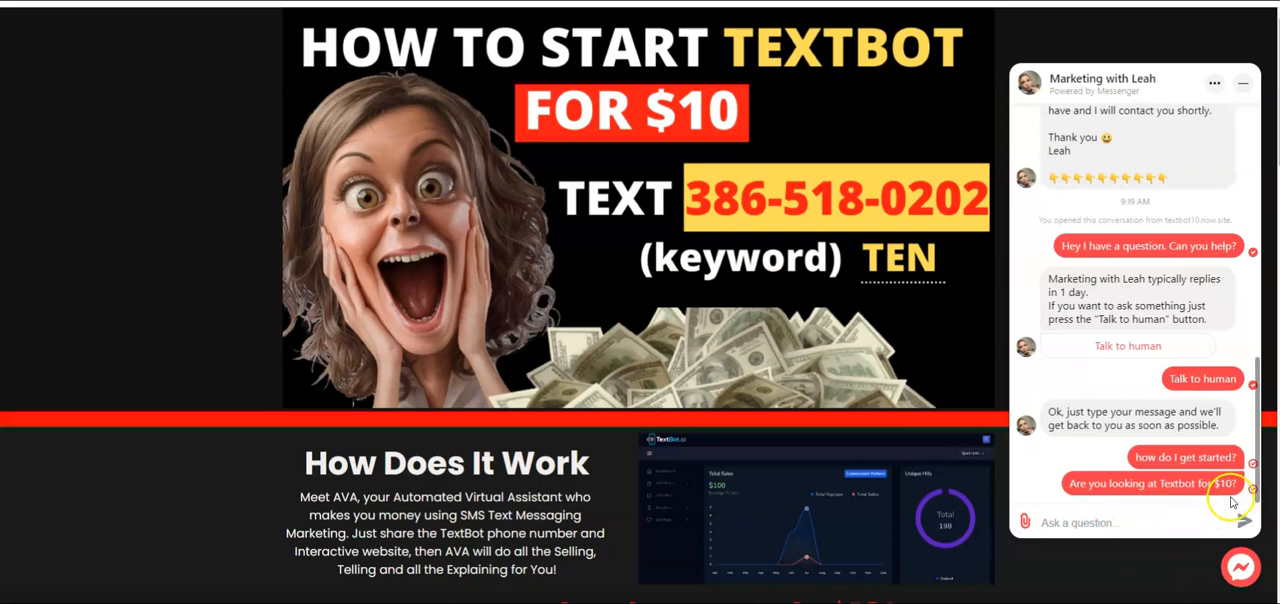
pyautogui.click(1115, 535)
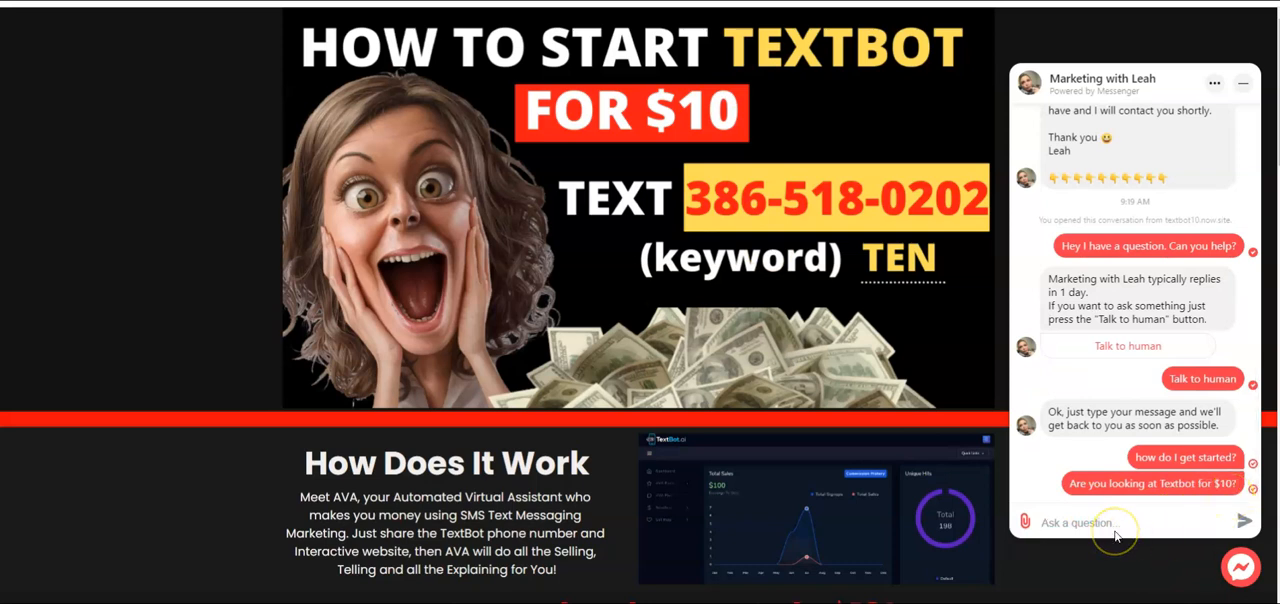